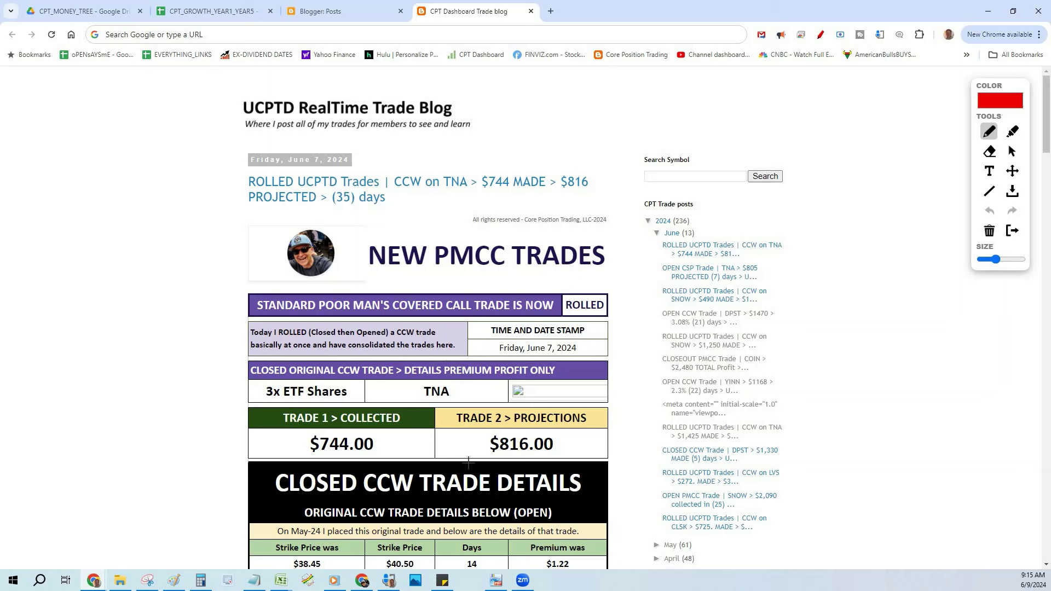
Sketch a red tree over the latest blog post and letter AMDY beside its trunk, adding an underline and an arrow at the lettering.
{"action": "left_click_drag", "start_coordinate": [491, 244], "coordinate": [462, 493]}
{"action": "mouse_move", "coordinate": [494, 85]}
{"action": "left_mouse_down"}
{"action": "mouse_move", "coordinate": [329, 194]}
{"action": "mouse_move", "coordinate": [439, 78]}
{"action": "left_mouse_up"}
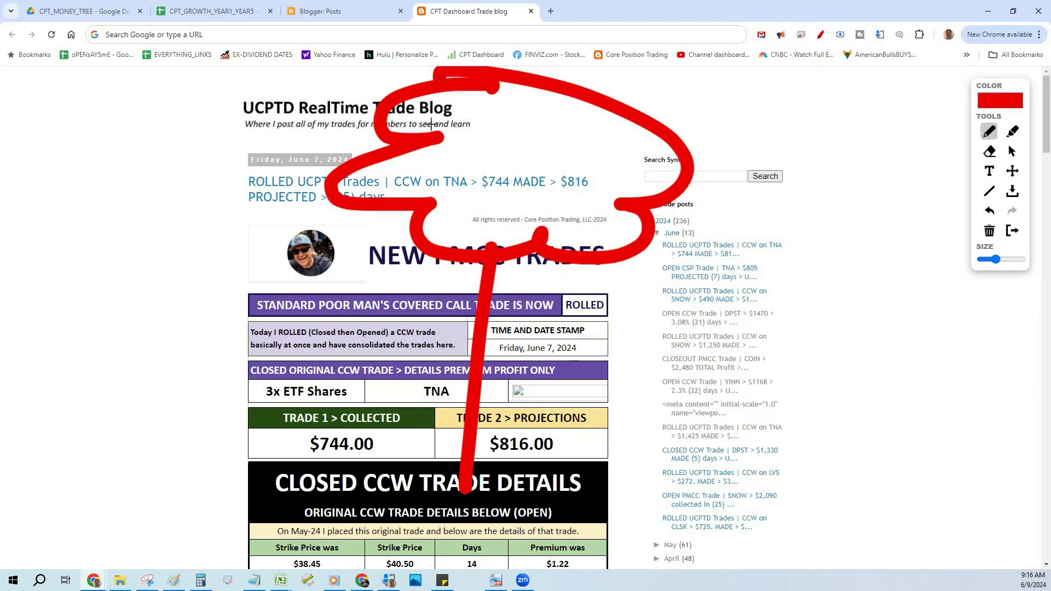
{"action": "mouse_move", "coordinate": [557, 495]}
{"action": "left_mouse_down"}
{"action": "mouse_move", "coordinate": [628, 456]}
{"action": "mouse_move", "coordinate": [643, 430]}
{"action": "mouse_move", "coordinate": [687, 418]}
{"action": "mouse_move", "coordinate": [720, 392]}
{"action": "left_mouse_up"}
{"action": "left_click_drag", "start_coordinate": [714, 257], "coordinate": [717, 372]}
{"action": "left_click_drag", "start_coordinate": [787, 246], "coordinate": [821, 296]}
{"action": "left_click_drag", "start_coordinate": [845, 208], "coordinate": [799, 375]}
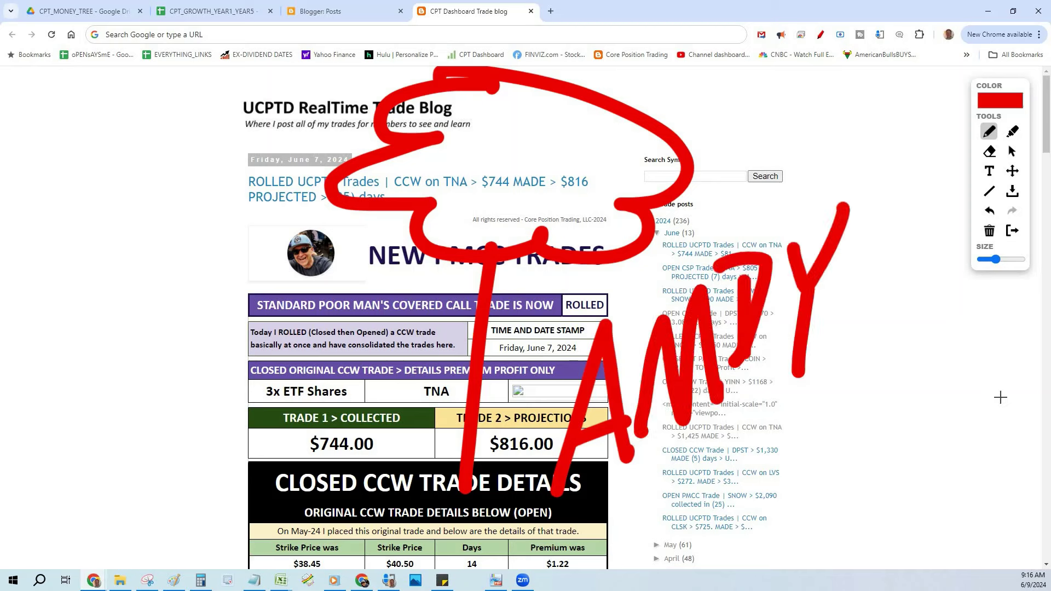
{"action": "left_click_drag", "start_coordinate": [563, 516], "coordinate": [1001, 398]}
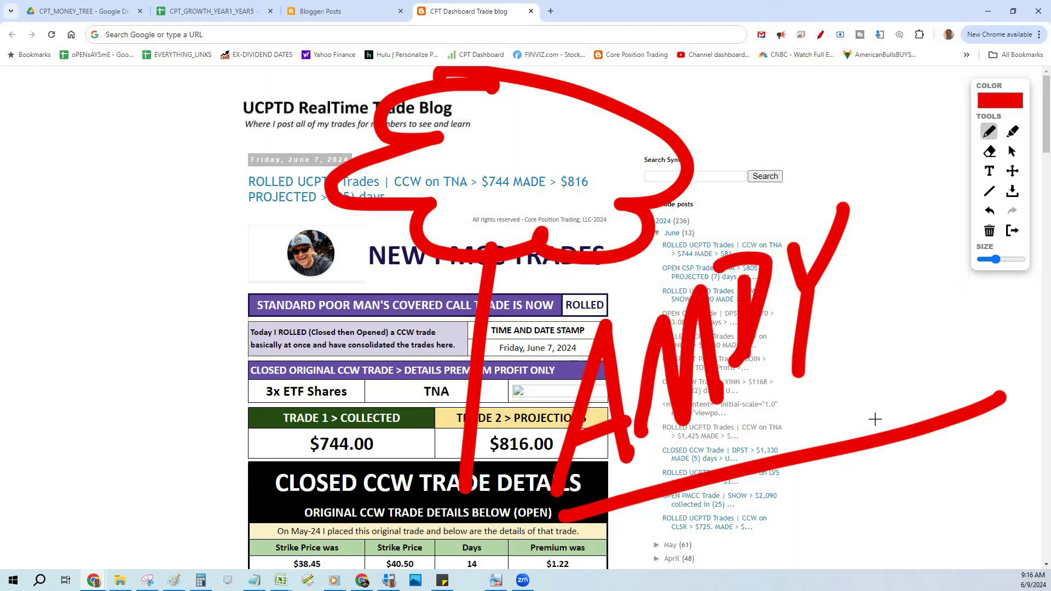
{"action": "mouse_move", "coordinate": [792, 101]}
{"action": "left_mouse_down"}
{"action": "mouse_move", "coordinate": [862, 220]}
{"action": "mouse_move", "coordinate": [832, 246]}
{"action": "mouse_move", "coordinate": [868, 253]}
{"action": "left_mouse_up"}
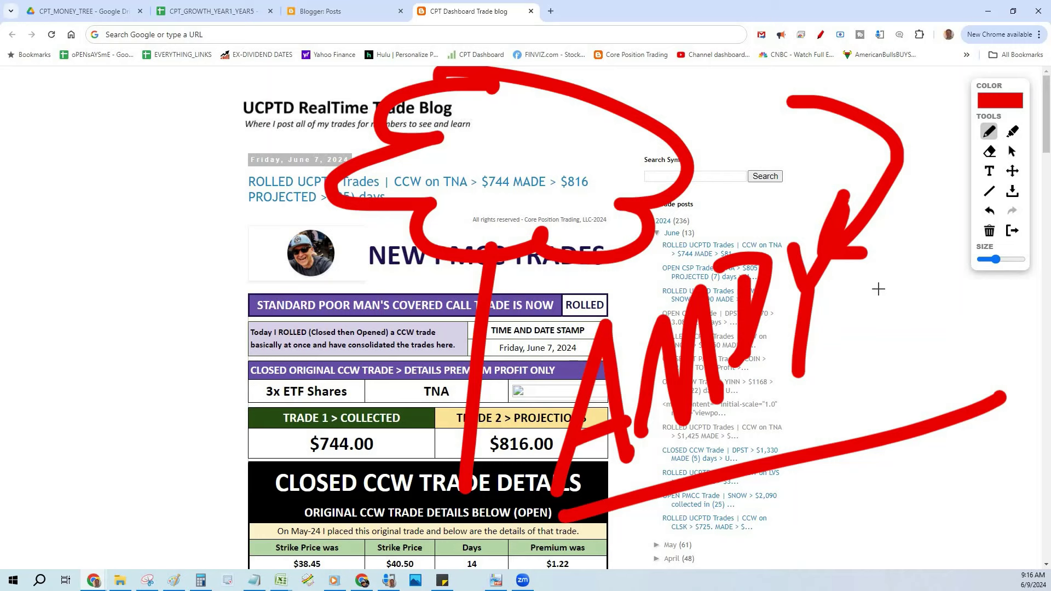
Clear the drawing and circle the $744.00 collected and $816.00 projected figures of the TNA trade in red.
{"action": "left_click", "coordinate": [985, 234]}
{"action": "scroll", "coordinate": [712, 371], "scroll_direction": "down", "scroll_amount": 1}
{"action": "scroll", "coordinate": [714, 370], "scroll_direction": "down", "scroll_amount": 4}
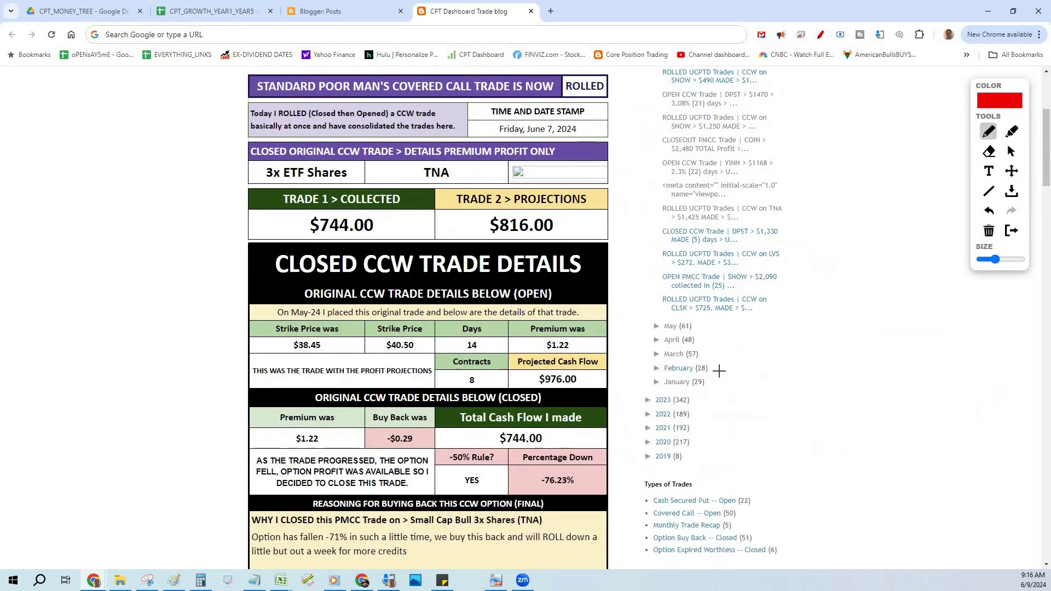
{"action": "mouse_move", "coordinate": [263, 253]}
{"action": "left_mouse_down"}
{"action": "mouse_move", "coordinate": [684, 252]}
{"action": "mouse_move", "coordinate": [159, 260]}
{"action": "left_mouse_up"}
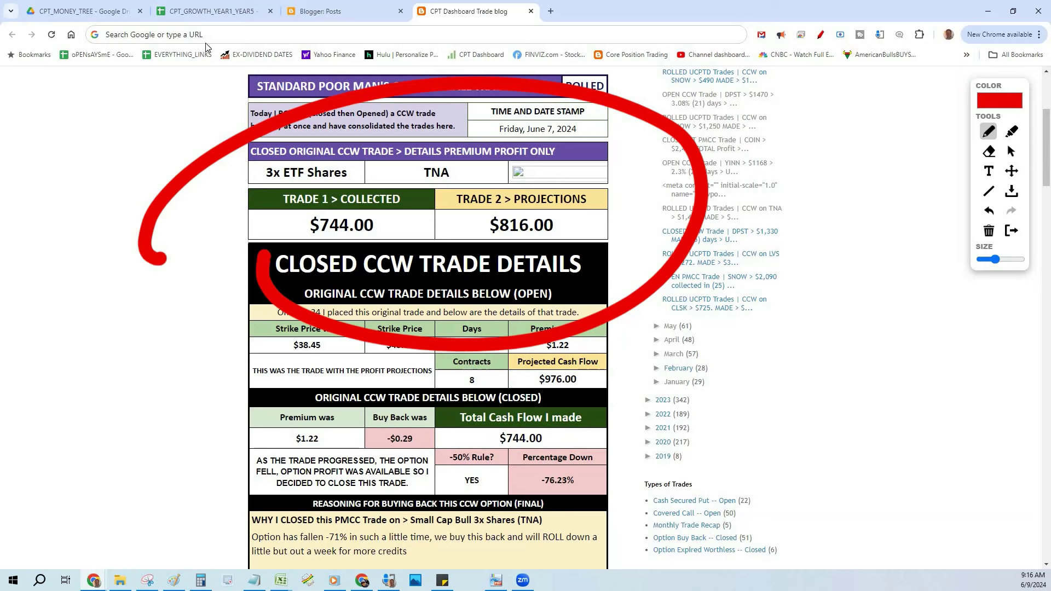
Switch to the CPT_GROWTH_YEAR1_YEAR5 spreadsheet and enlarge the page zoom by two levels.
{"action": "left_click", "coordinate": [215, 15]}
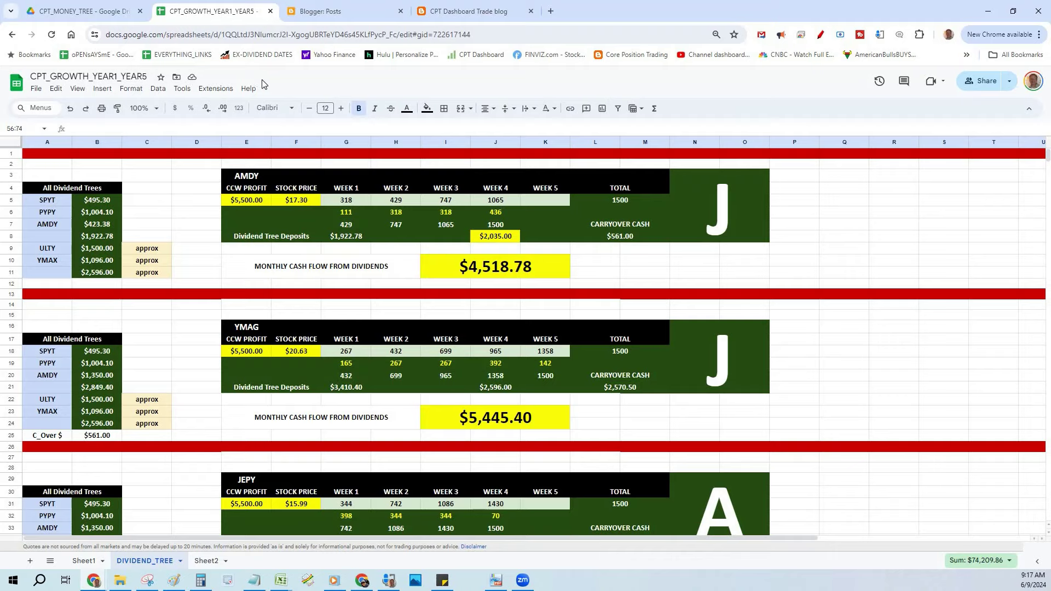
{"action": "key", "text": "alt+f"}
{"action": "key", "text": "ctrl+plus"}
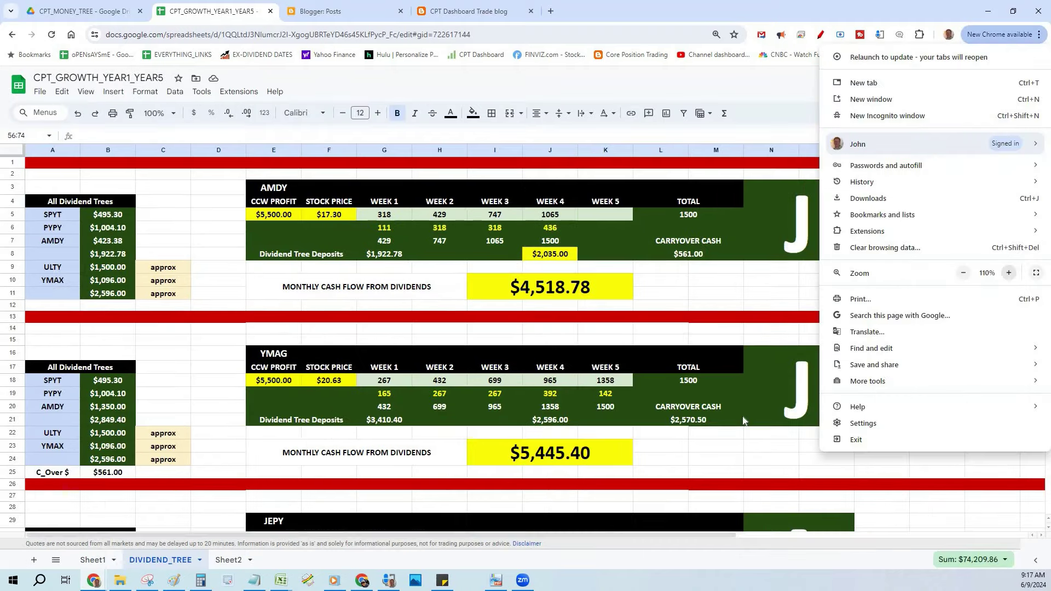
{"action": "key", "text": "ctrl+plus"}
{"action": "key", "text": "Escape"}
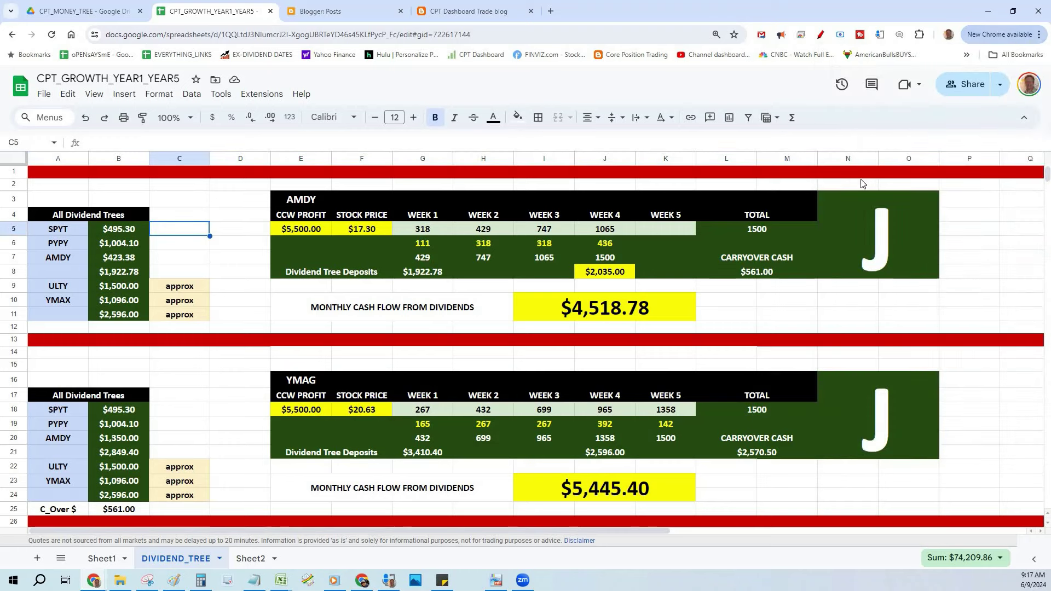
With a thicker red pen, write CCW $ above the AMDY table, add an arrow to its TOTAL column and a diagonal stroke through CCW.
{"action": "left_click", "coordinate": [819, 34]}
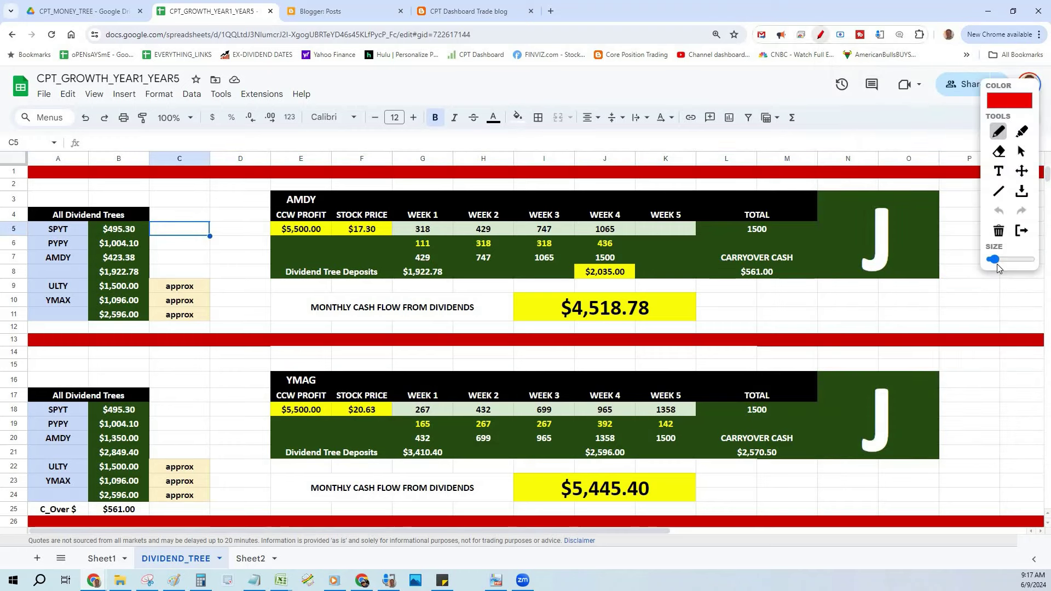
{"action": "left_click", "coordinate": [1012, 261]}
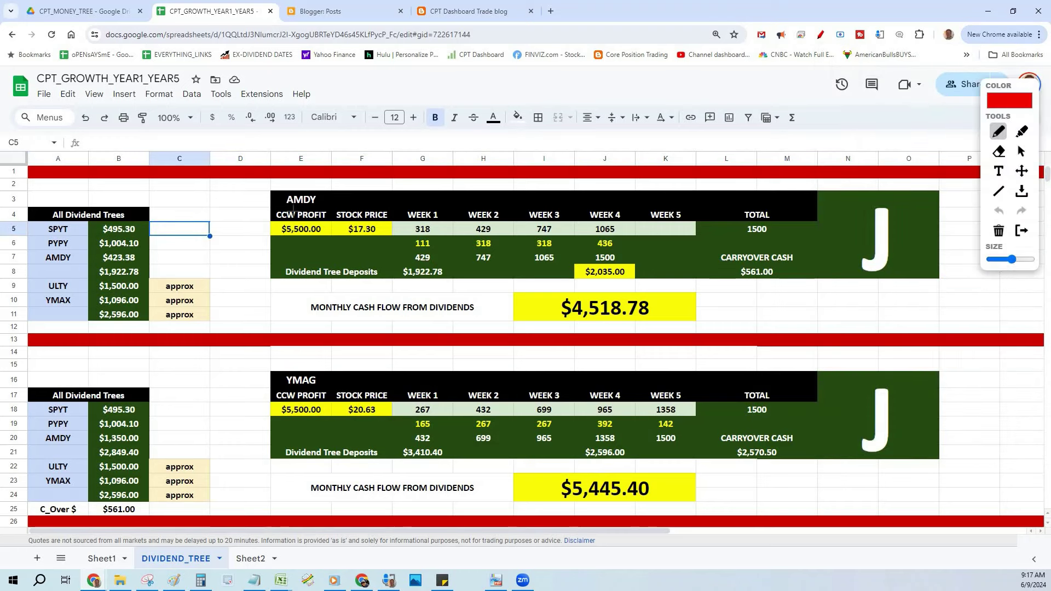
{"action": "mouse_move", "coordinate": [158, 162]}
{"action": "left_mouse_down"}
{"action": "mouse_move", "coordinate": [229, 107]}
{"action": "mouse_move", "coordinate": [280, 159]}
{"action": "left_mouse_up"}
{"action": "left_click_drag", "start_coordinate": [315, 93], "coordinate": [430, 90]}
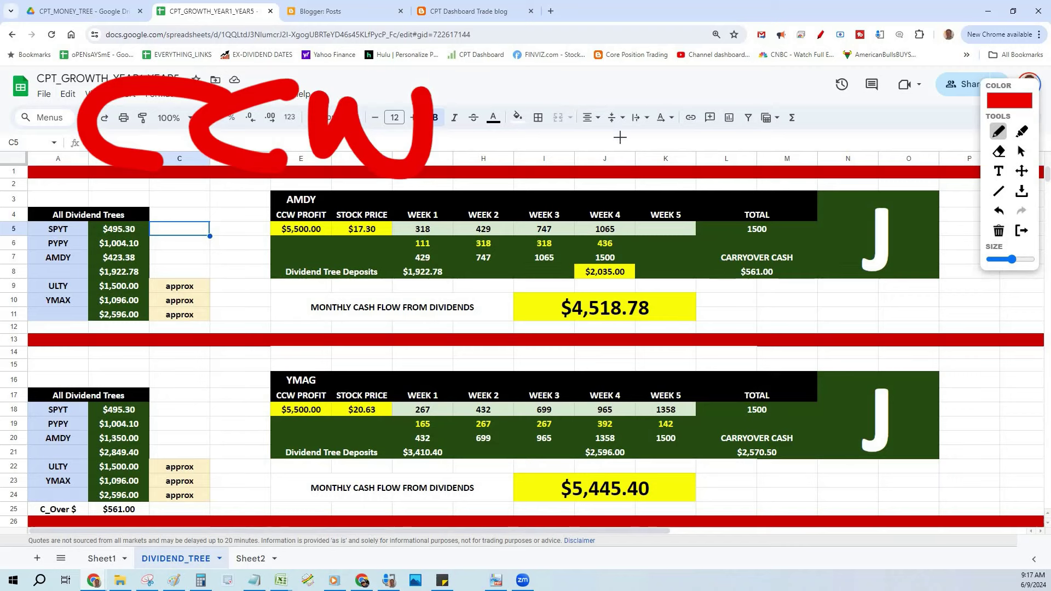
{"action": "left_click_drag", "start_coordinate": [580, 93], "coordinate": [515, 147]}
{"action": "left_click_drag", "start_coordinate": [552, 70], "coordinate": [552, 189]}
{"action": "mouse_move", "coordinate": [648, 103]}
{"action": "left_mouse_down"}
{"action": "mouse_move", "coordinate": [824, 109]}
{"action": "mouse_move", "coordinate": [860, 155]}
{"action": "left_mouse_up"}
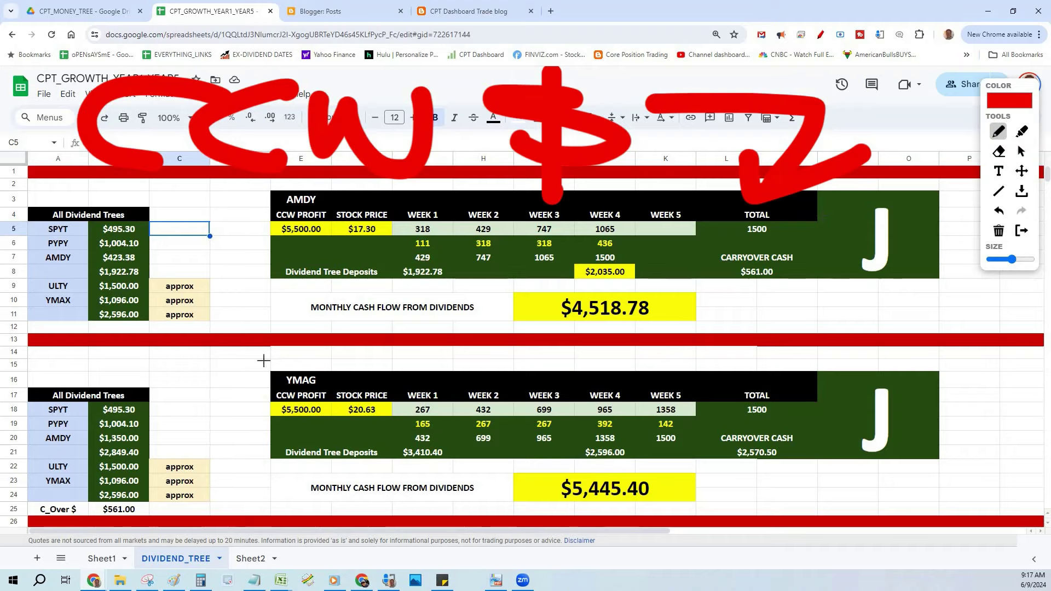
{"action": "left_click_drag", "start_coordinate": [162, 239], "coordinate": [323, 104]}
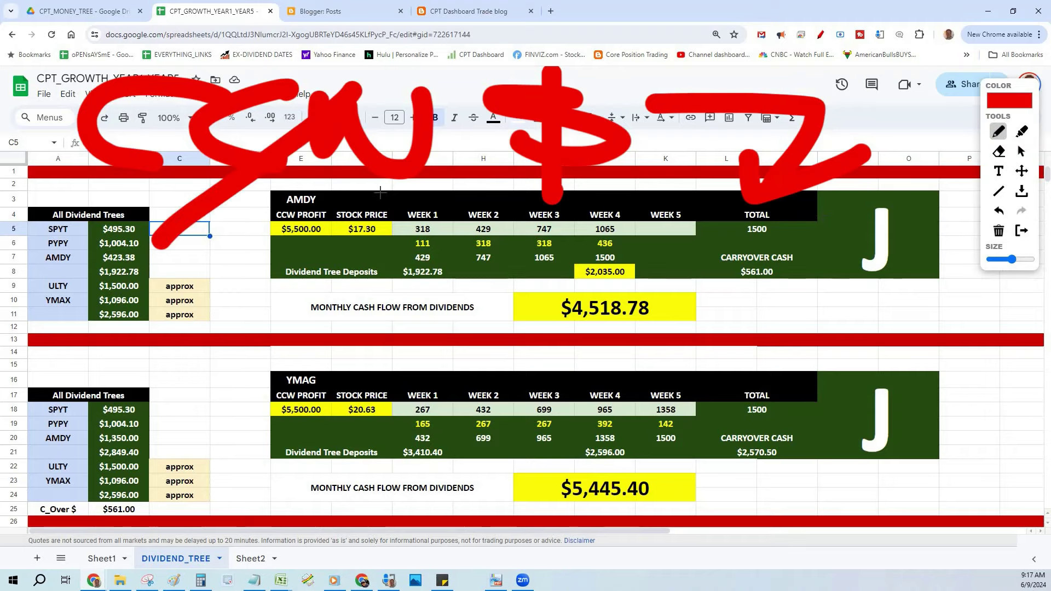
Switch to the 2024_CPT_Total_Income_Tracker spreadsheet and frame the AMDY share purchase rows above the closed trades in red, with an arrow pointing down into them.
{"action": "key", "text": "alt+Tab"}
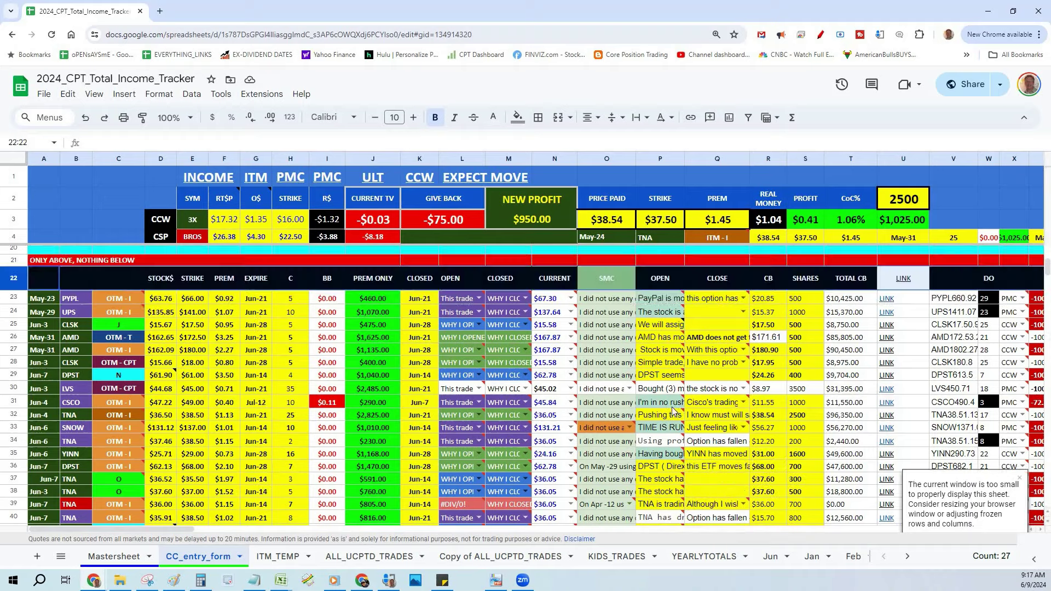
{"action": "scroll", "coordinate": [672, 410], "scroll_direction": "down", "scroll_amount": 3}
{"action": "scroll", "coordinate": [672, 410], "scroll_direction": "down", "scroll_amount": 5}
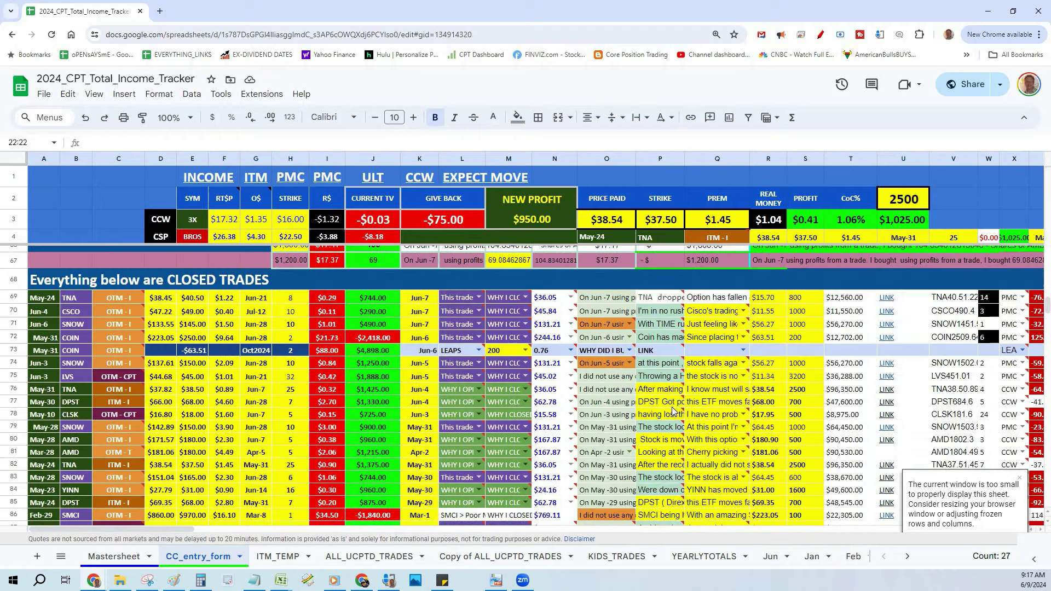
{"action": "scroll", "coordinate": [673, 411], "scroll_direction": "up", "scroll_amount": 4}
{"action": "key", "text": "alt+shift+m"}
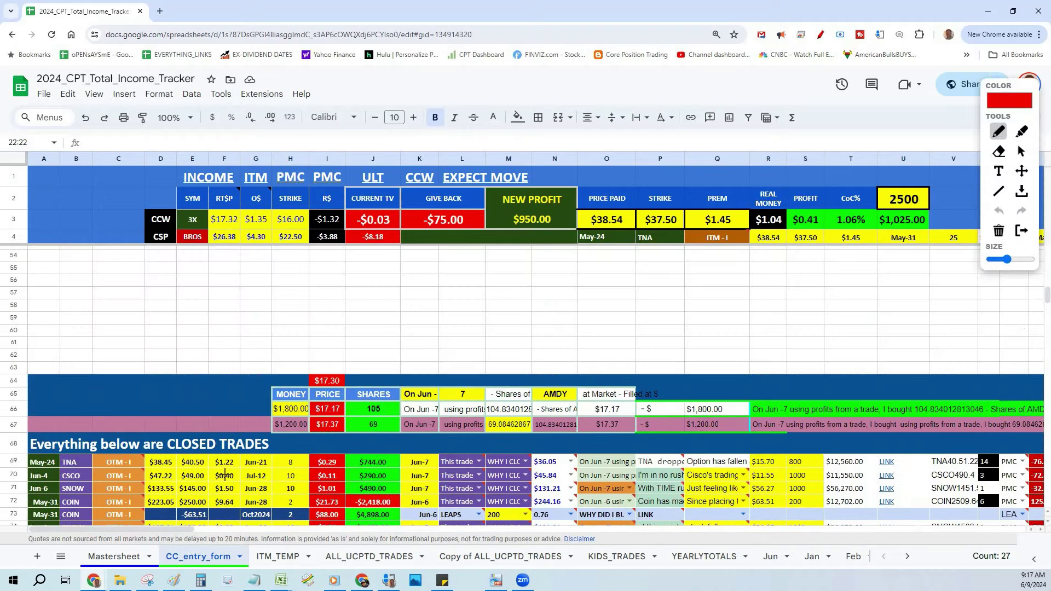
{"action": "mouse_move", "coordinate": [212, 332]}
{"action": "left_mouse_down"}
{"action": "mouse_move", "coordinate": [249, 470]}
{"action": "mouse_move", "coordinate": [795, 446]}
{"action": "mouse_move", "coordinate": [223, 347]}
{"action": "left_mouse_up"}
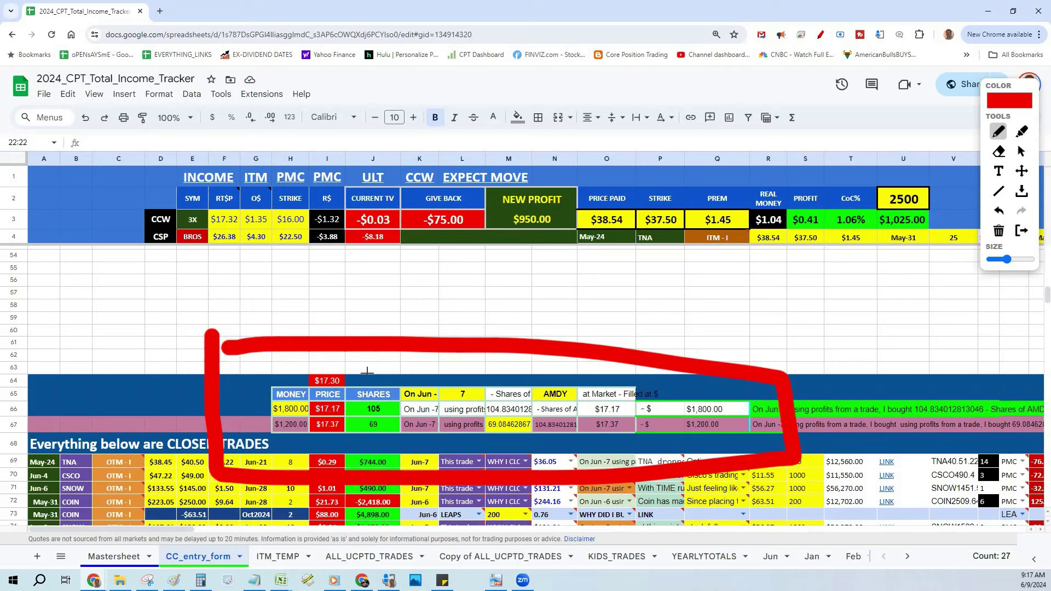
{"action": "mouse_move", "coordinate": [371, 240]}
{"action": "left_mouse_down"}
{"action": "mouse_move", "coordinate": [361, 374]}
{"action": "mouse_move", "coordinate": [335, 421]}
{"action": "mouse_move", "coordinate": [395, 423]}
{"action": "left_mouse_up"}
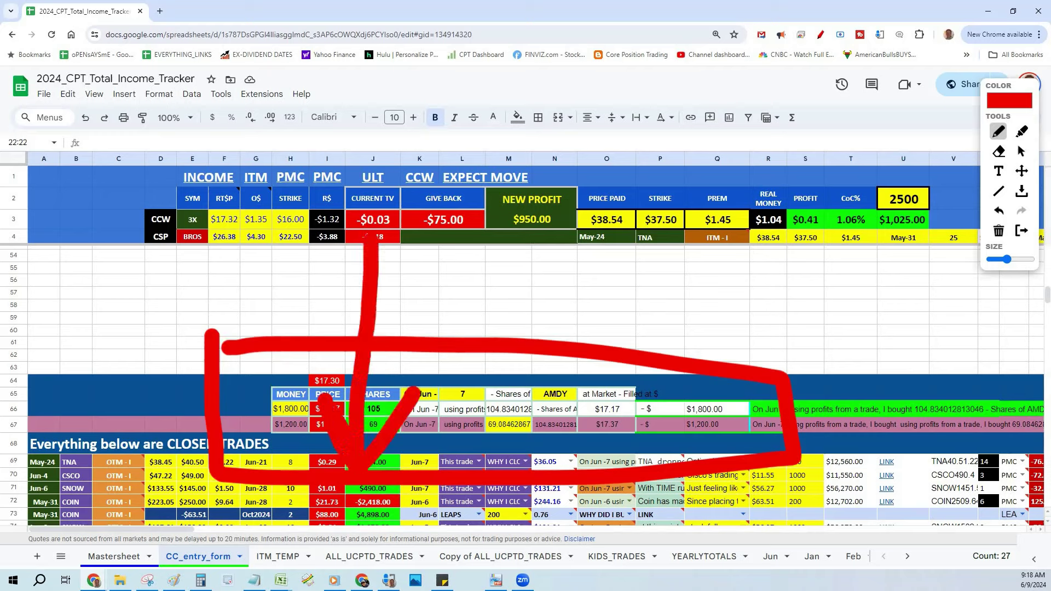
Clear the markup and draw three red arrows pointing at the purchase price, the AMDY ticker and the purchase description text.
{"action": "left_click", "coordinate": [998, 230]}
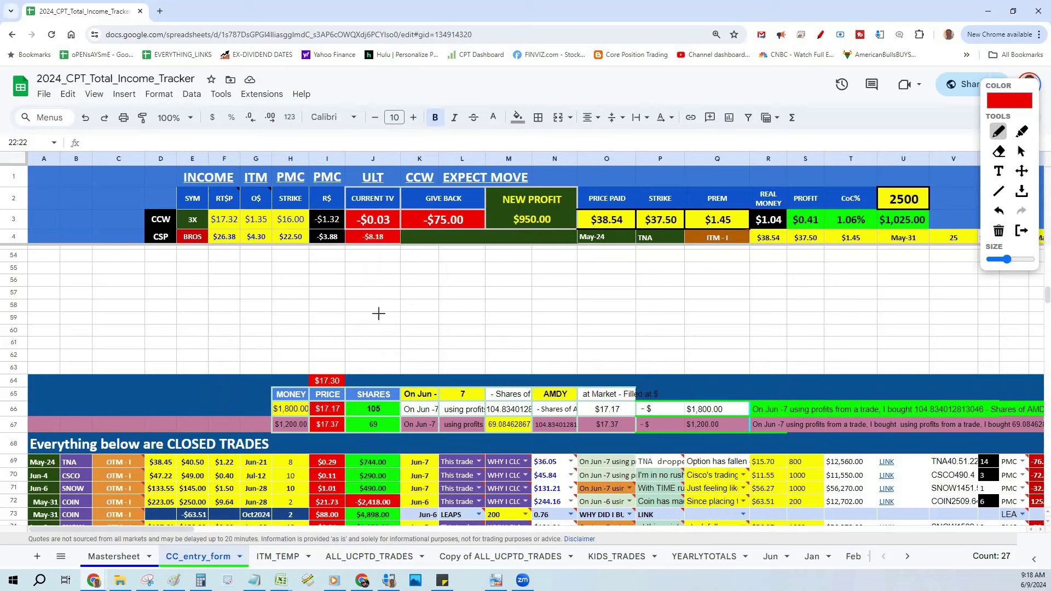
{"action": "left_click_drag", "start_coordinate": [416, 281], "coordinate": [342, 360]}
{"action": "left_click_drag", "start_coordinate": [345, 315], "coordinate": [390, 338]}
{"action": "left_click_drag", "start_coordinate": [567, 280], "coordinate": [553, 368]}
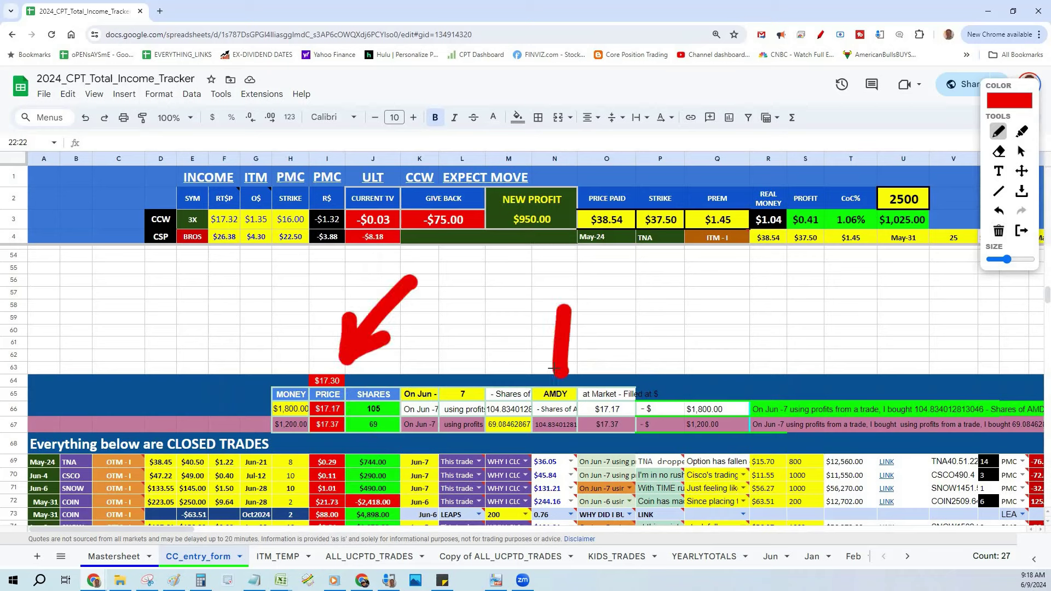
{"action": "left_click_drag", "start_coordinate": [569, 256], "coordinate": [567, 309]}
{"action": "mouse_move", "coordinate": [532, 313]}
{"action": "left_mouse_down"}
{"action": "mouse_move", "coordinate": [562, 383]}
{"action": "mouse_move", "coordinate": [581, 330]}
{"action": "left_mouse_up"}
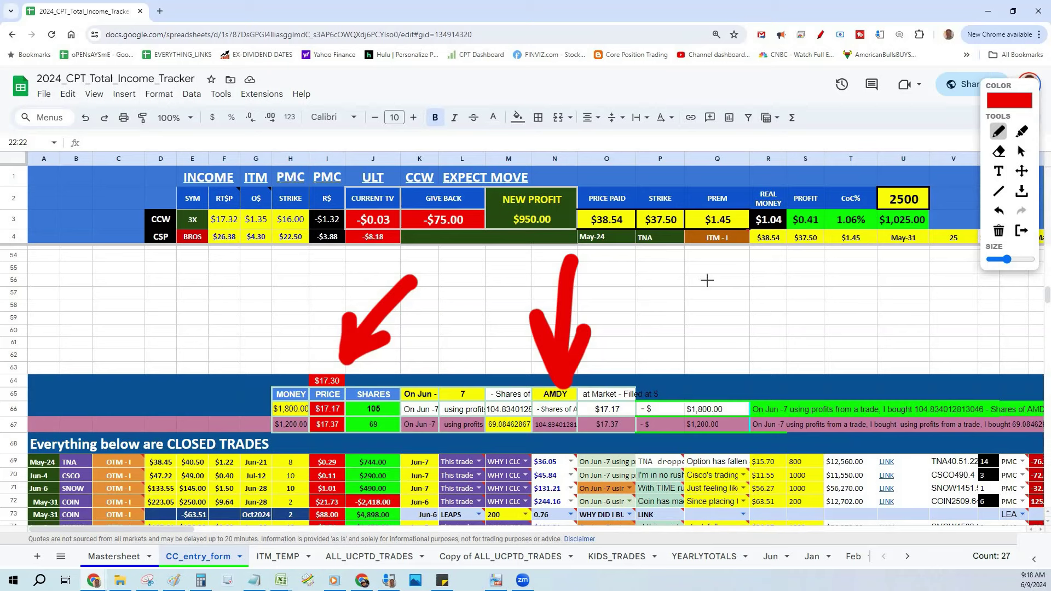
{"action": "left_click_drag", "start_coordinate": [874, 140], "coordinate": [795, 384]}
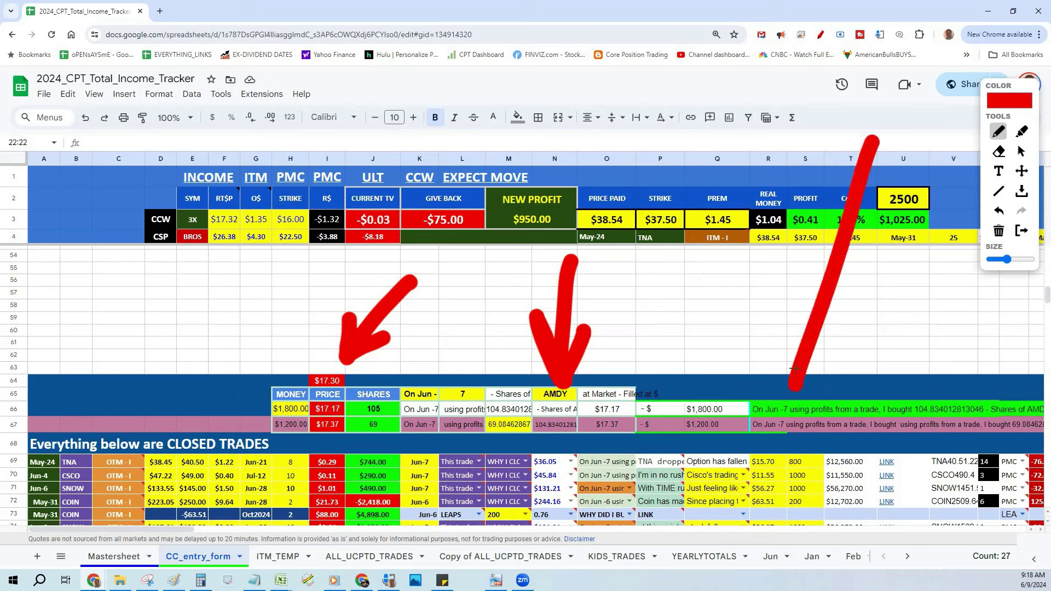
{"action": "left_click_drag", "start_coordinate": [779, 299], "coordinate": [875, 331]}
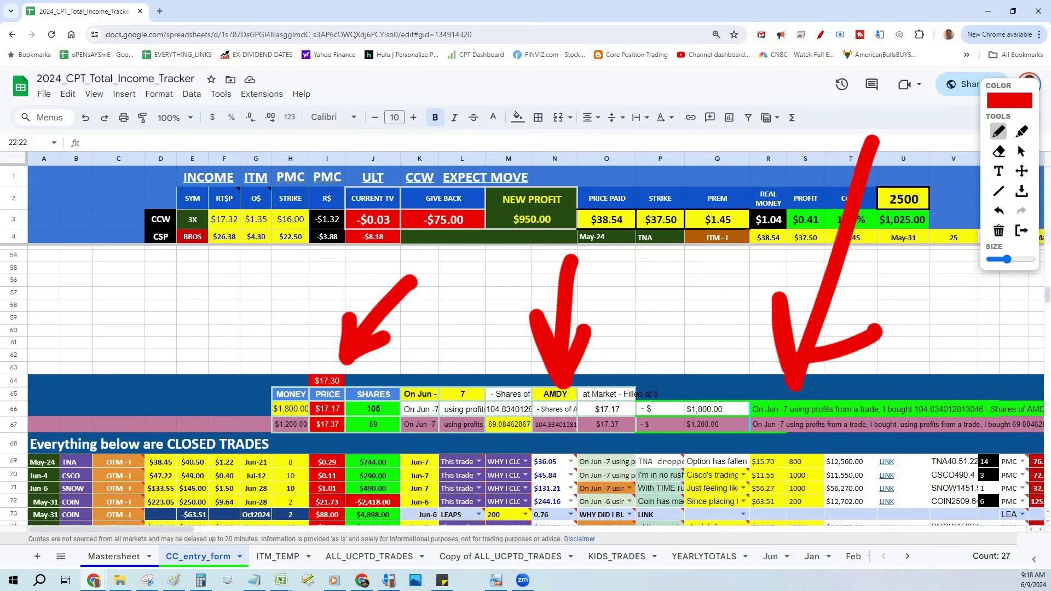
Switch to the Income_2024 spreadsheet, maximize its window and draw a red arrow pointing at the May income total.
{"action": "key", "text": "alt+Tab"}
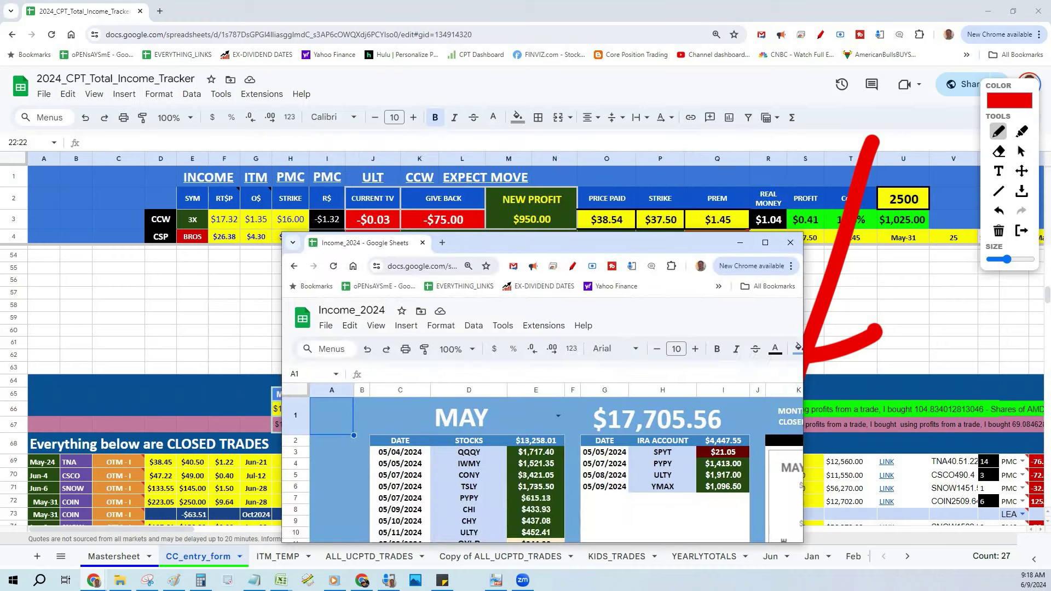
{"action": "double_click", "coordinate": [642, 253]}
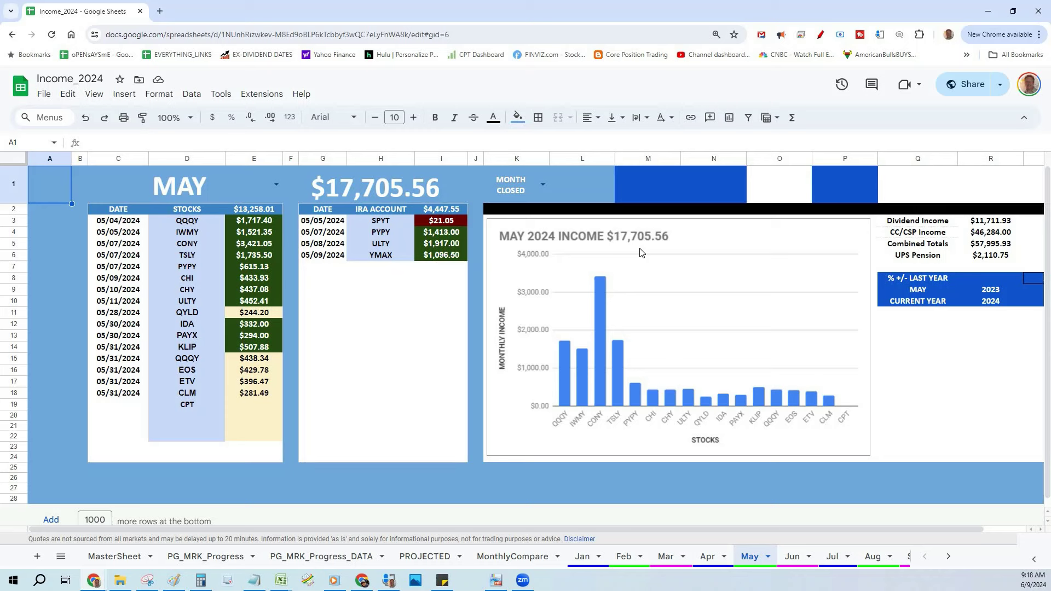
{"action": "key", "text": "alt+shift+d"}
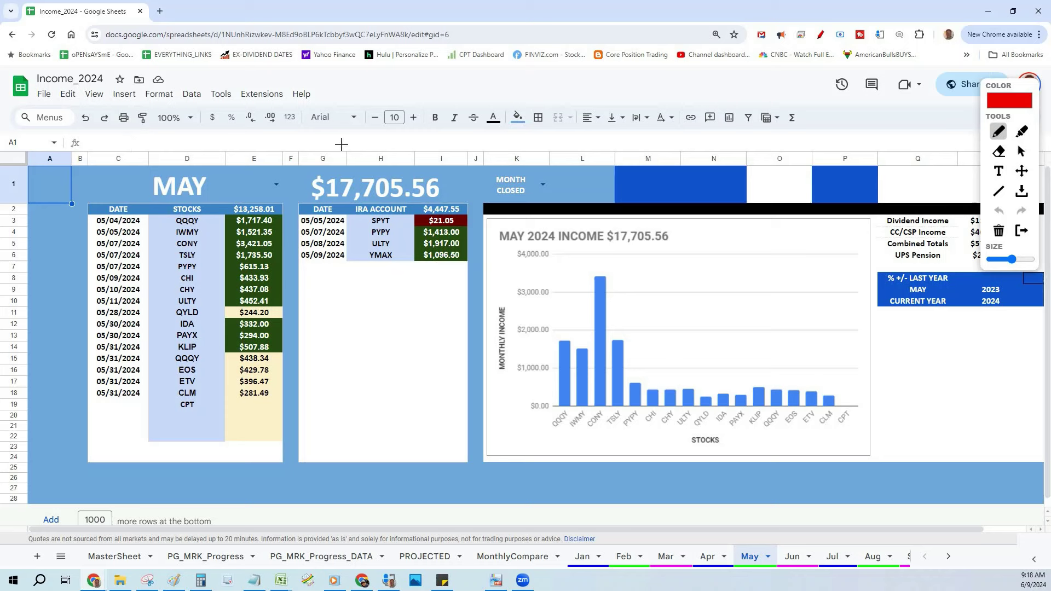
{"action": "mouse_move", "coordinate": [446, 119]}
{"action": "left_mouse_down"}
{"action": "mouse_move", "coordinate": [351, 162]}
{"action": "mouse_move", "coordinate": [547, 85]}
{"action": "left_mouse_up"}
{"action": "mouse_move", "coordinate": [374, 87]}
{"action": "left_mouse_down"}
{"action": "mouse_move", "coordinate": [335, 159]}
{"action": "mouse_move", "coordinate": [479, 159]}
{"action": "left_mouse_up"}
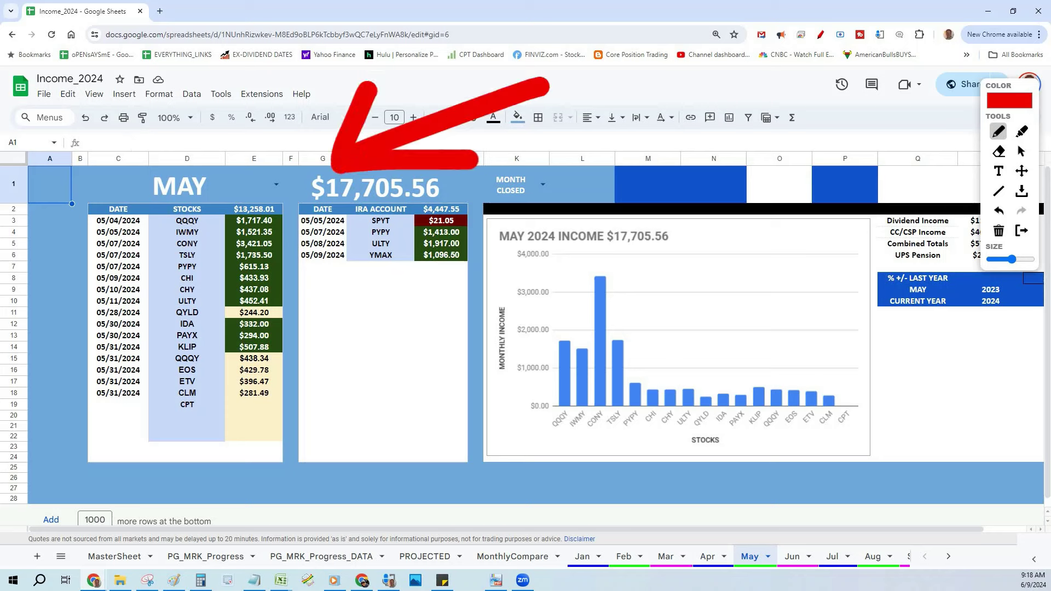
Add red arrows at the MAY heading and the IRA account table, scribble down the stock date column and strike a line toward the chart.
{"action": "left_click_drag", "start_coordinate": [238, 171], "coordinate": [316, 66]}
{"action": "left_click_drag", "start_coordinate": [476, 184], "coordinate": [624, 67]}
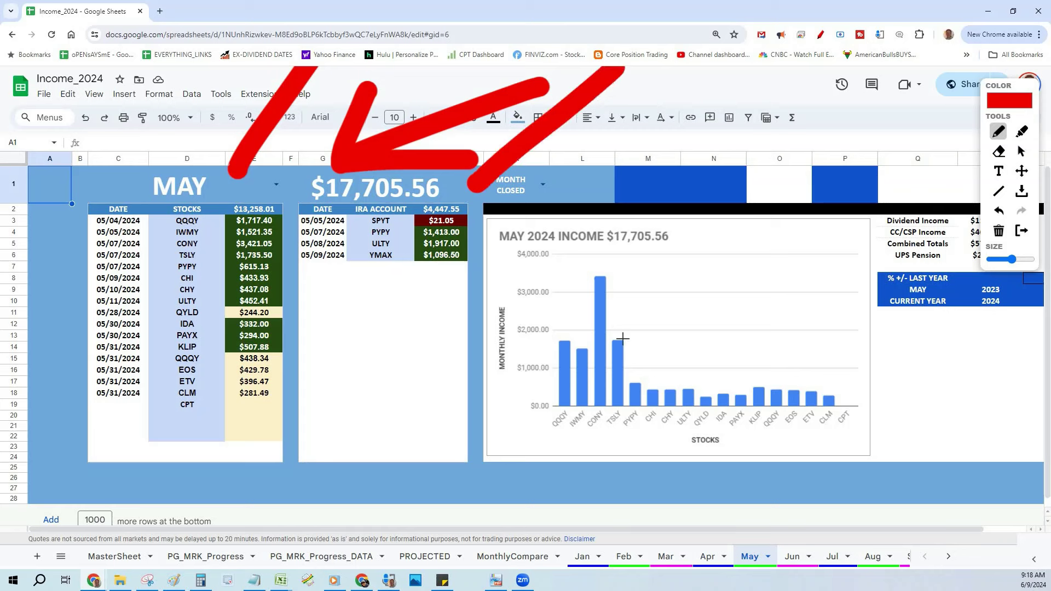
{"action": "left_click_drag", "start_coordinate": [399, 291], "coordinate": [363, 570]}
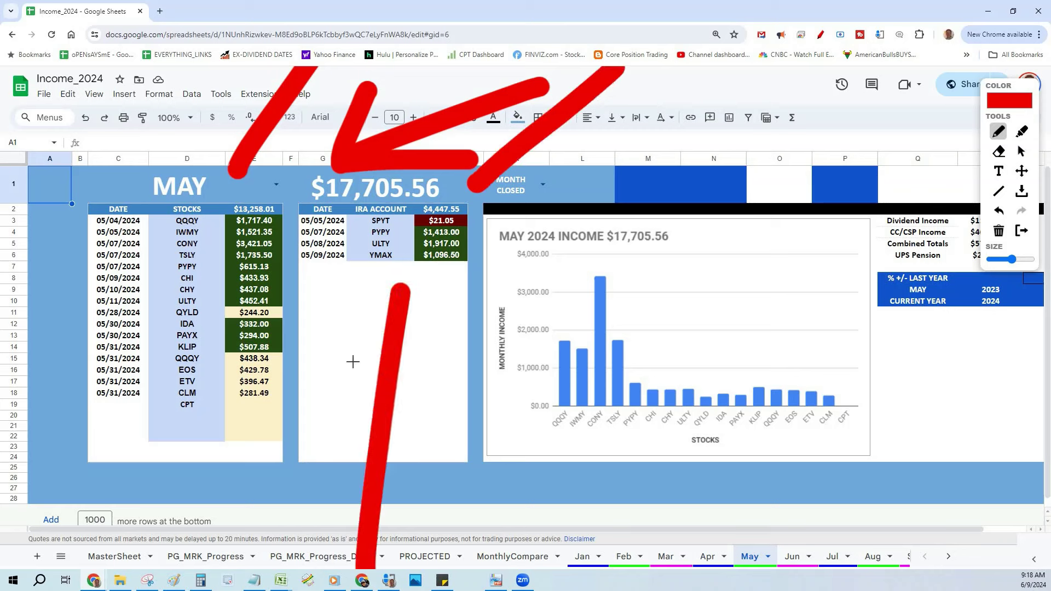
{"action": "mouse_move", "coordinate": [352, 361]}
{"action": "left_mouse_down"}
{"action": "mouse_move", "coordinate": [399, 285]}
{"action": "mouse_move", "coordinate": [434, 366]}
{"action": "left_mouse_up"}
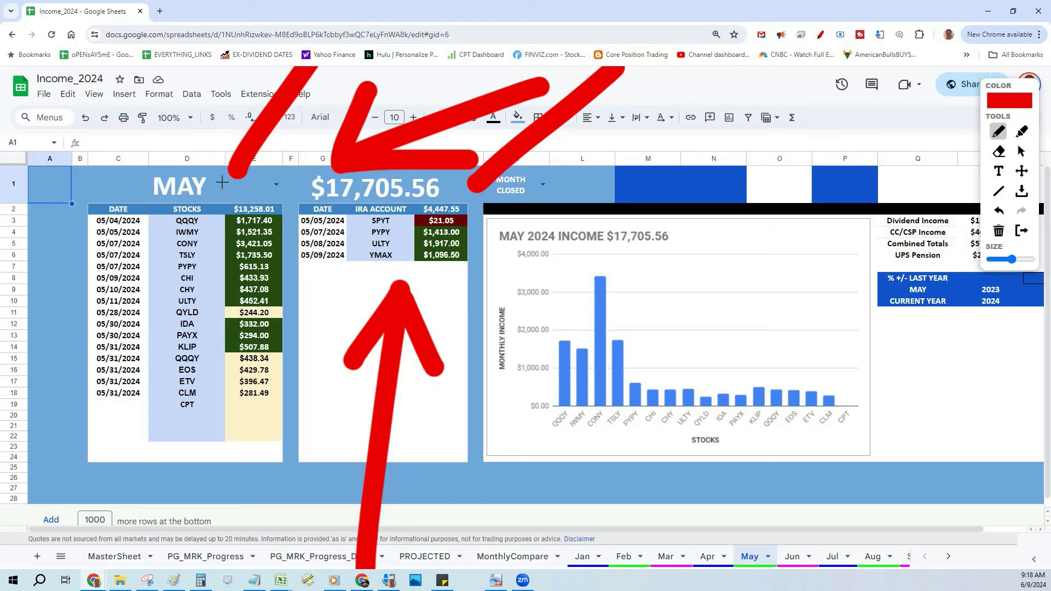
{"action": "mouse_move", "coordinate": [225, 125]}
{"action": "left_mouse_down"}
{"action": "mouse_move", "coordinate": [224, 185]}
{"action": "mouse_move", "coordinate": [287, 140]}
{"action": "left_mouse_up"}
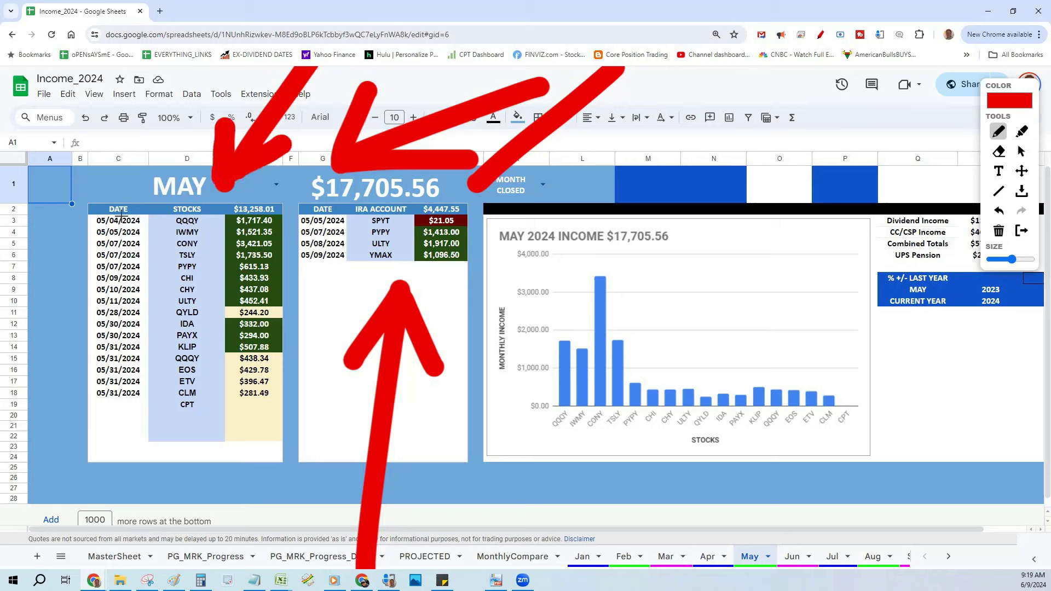
{"action": "mouse_move", "coordinate": [146, 215]}
{"action": "left_mouse_down"}
{"action": "mouse_move", "coordinate": [99, 240]}
{"action": "mouse_move", "coordinate": [123, 377]}
{"action": "mouse_move", "coordinate": [86, 432]}
{"action": "left_mouse_up"}
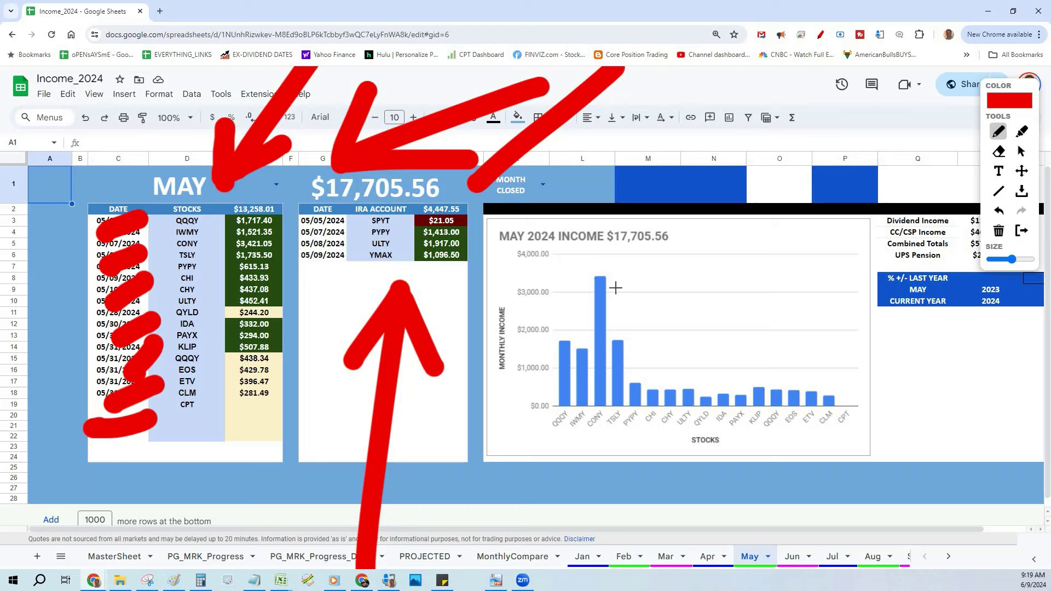
{"action": "left_click_drag", "start_coordinate": [284, 296], "coordinate": [616, 288]}
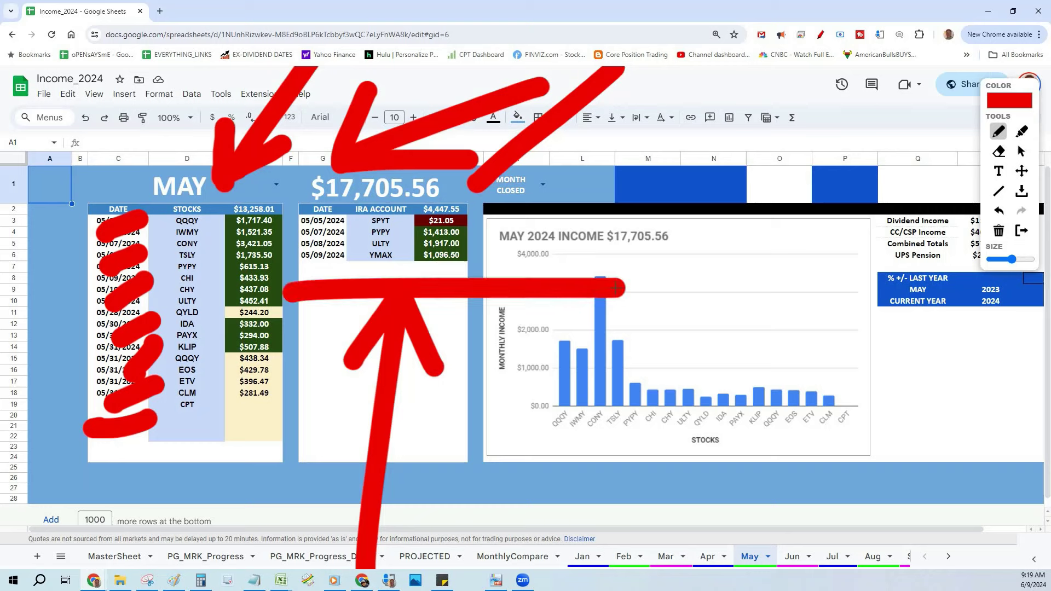
Clear the markup and frame the May 2024 income chart in red.
{"action": "left_click", "coordinate": [999, 230]}
{"action": "mouse_move", "coordinate": [470, 180]}
{"action": "left_mouse_down"}
{"action": "mouse_move", "coordinate": [470, 511]}
{"action": "mouse_move", "coordinate": [985, 481]}
{"action": "mouse_move", "coordinate": [954, 178]}
{"action": "mouse_move", "coordinate": [378, 179]}
{"action": "left_mouse_up"}
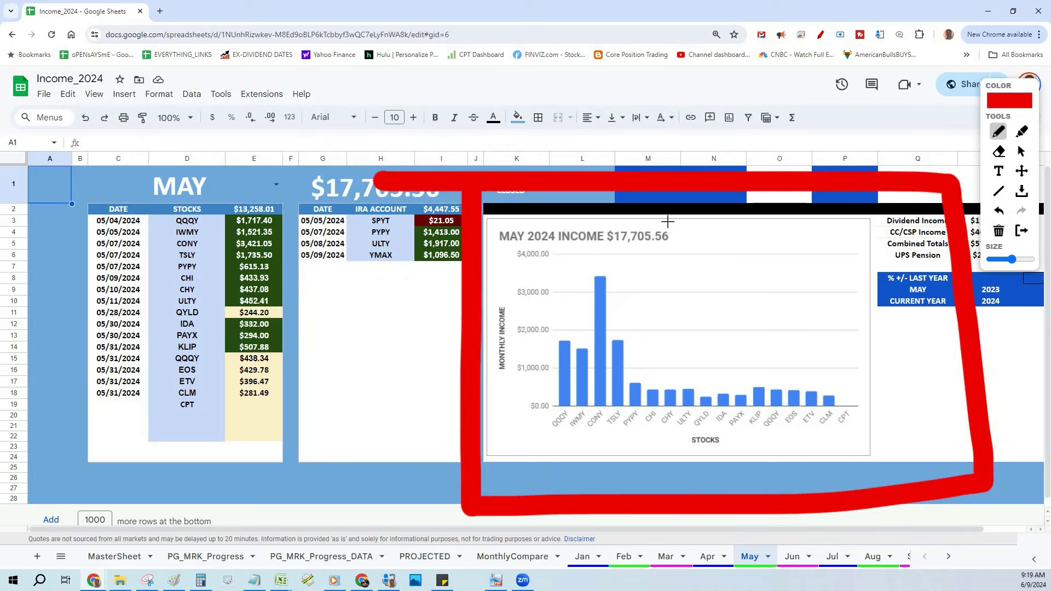
Handwrite 4,500 in red across the top of the May income sheet.
{"action": "mouse_move", "coordinate": [213, 117]}
{"action": "left_mouse_down"}
{"action": "mouse_move", "coordinate": [192, 162]}
{"action": "mouse_move", "coordinate": [273, 162]}
{"action": "left_mouse_up"}
{"action": "left_click_drag", "start_coordinate": [268, 122], "coordinate": [232, 255]}
{"action": "left_click_drag", "start_coordinate": [287, 235], "coordinate": [274, 262]}
{"action": "left_click_drag", "start_coordinate": [306, 145], "coordinate": [380, 113]}
{"action": "left_click_drag", "start_coordinate": [398, 155], "coordinate": [328, 213]}
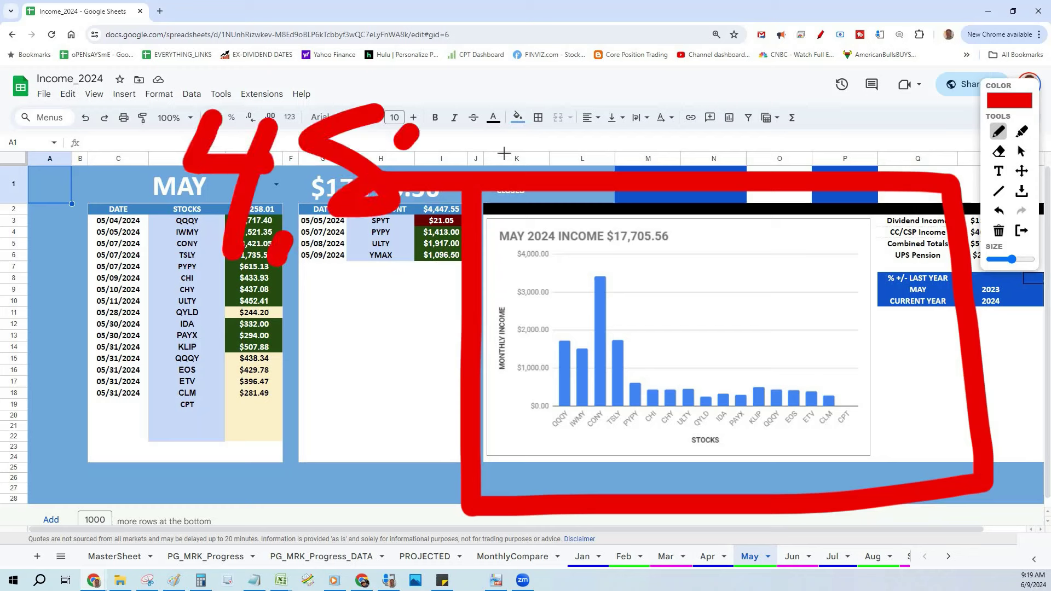
{"action": "mouse_move", "coordinate": [405, 104]}
{"action": "left_mouse_down"}
{"action": "mouse_move", "coordinate": [509, 164]}
{"action": "mouse_move", "coordinate": [556, 121]}
{"action": "left_mouse_up"}
Underline the May 2024 income chart's title and add red strokes at the empty stock rows below CPT and over the chart.
{"action": "left_click_drag", "start_coordinate": [511, 265], "coordinate": [816, 255]}
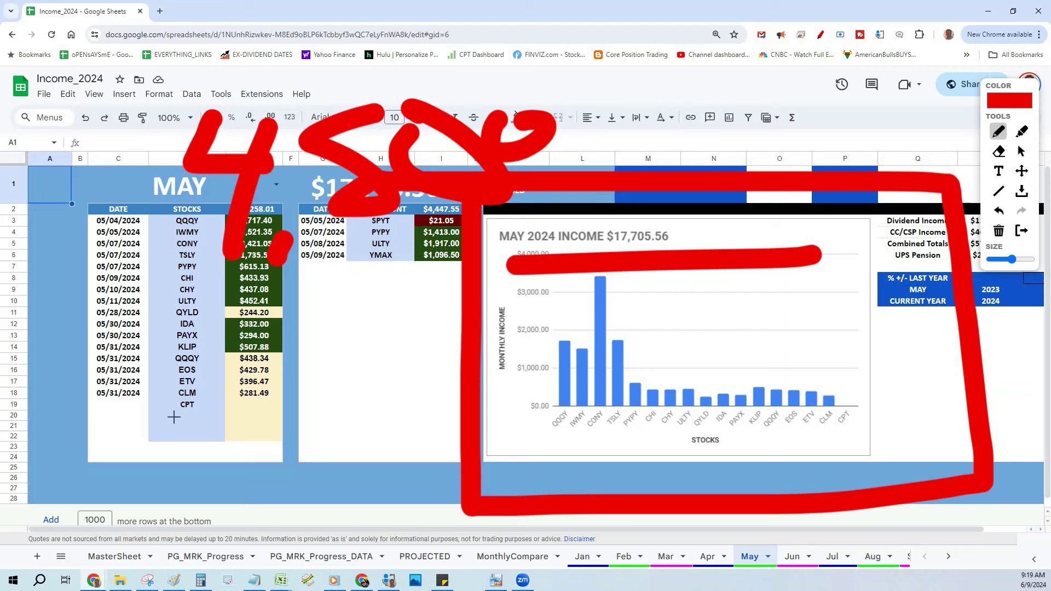
{"action": "left_click_drag", "start_coordinate": [170, 418], "coordinate": [267, 432]}
{"action": "mouse_move", "coordinate": [437, 430]}
{"action": "left_mouse_down"}
{"action": "mouse_move", "coordinate": [465, 433]}
{"action": "mouse_move", "coordinate": [613, 257]}
{"action": "mouse_move", "coordinate": [675, 106]}
{"action": "mouse_move", "coordinate": [613, 148]}
{"action": "left_mouse_up"}
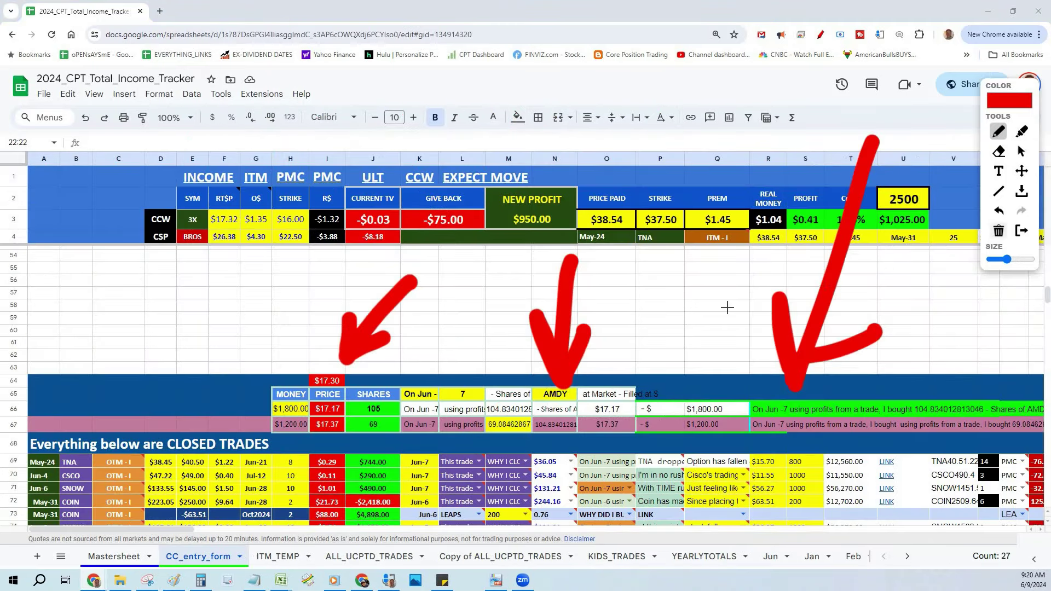
Switch to the 2024_CPT_Total_Income_Tracker, clear its markup, close the pen and bring the open trades table into view.
{"action": "left_click", "coordinate": [998, 231]}
{"action": "key", "text": "Escape"}
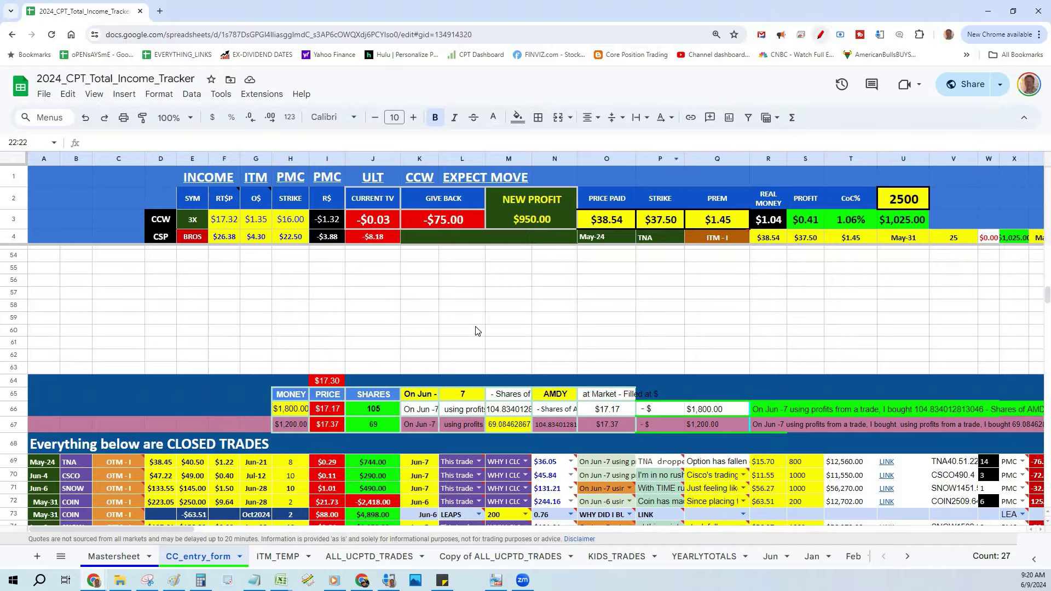
{"action": "scroll", "coordinate": [476, 330], "scroll_direction": "up", "scroll_amount": 10}
{"action": "scroll", "coordinate": [477, 330], "scroll_direction": "down", "scroll_amount": 2}
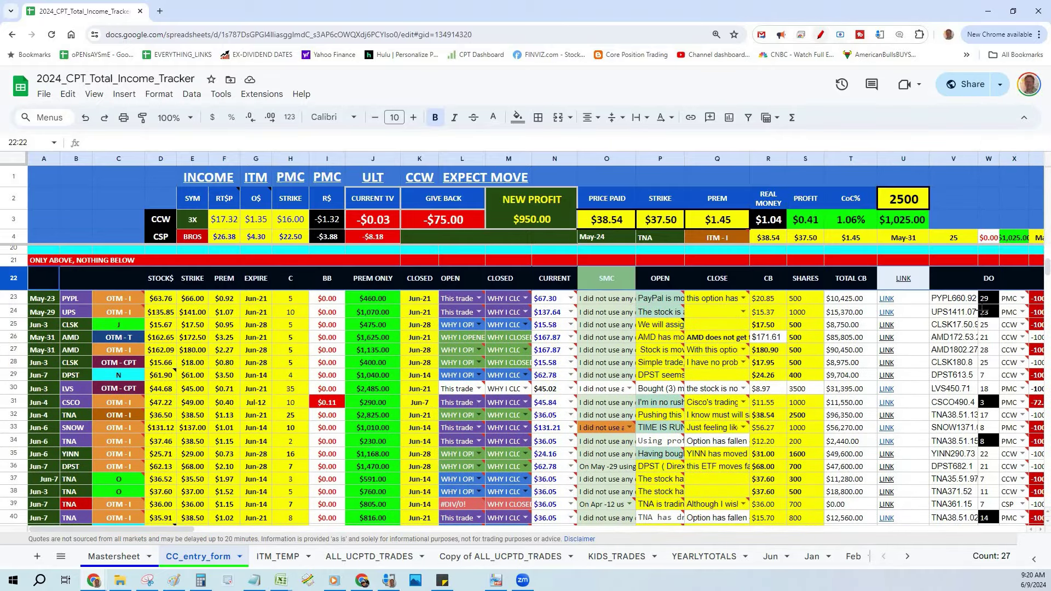
Frame the open trades from the date column to the CLOSED column in red and outline the EXPIRE column.
{"action": "left_click", "coordinate": [819, 34]}
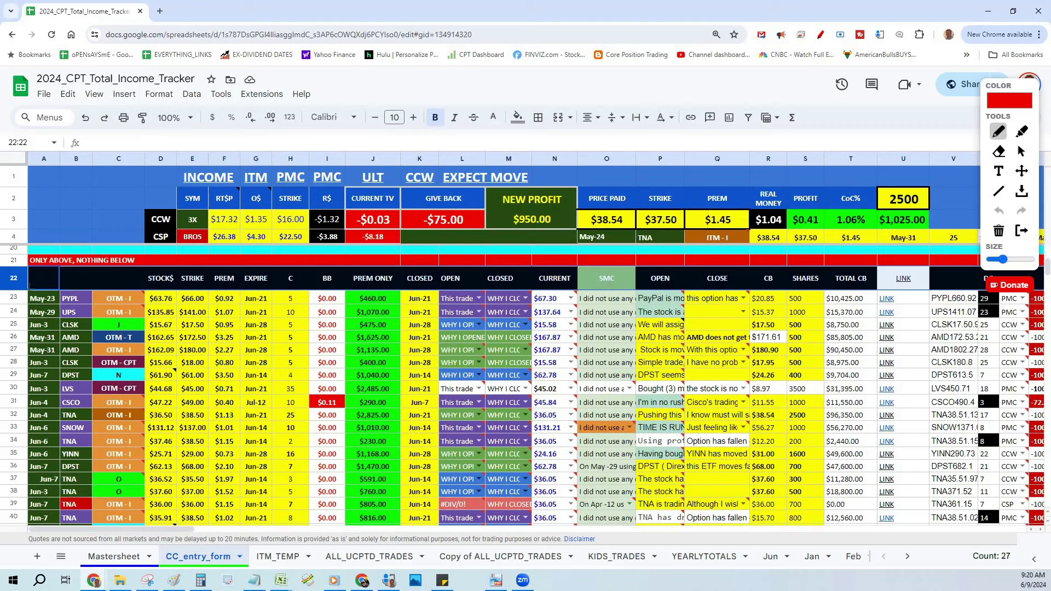
{"action": "mouse_move", "coordinate": [21, 271]}
{"action": "left_mouse_down"}
{"action": "mouse_move", "coordinate": [28, 475]}
{"action": "mouse_move", "coordinate": [47, 539]}
{"action": "mouse_move", "coordinate": [433, 555]}
{"action": "mouse_move", "coordinate": [438, 249]}
{"action": "left_mouse_up"}
{"action": "left_click_drag", "start_coordinate": [46, 240], "coordinate": [29, 242]}
{"action": "mouse_move", "coordinate": [284, 269]}
{"action": "left_mouse_down"}
{"action": "mouse_move", "coordinate": [277, 512]}
{"action": "mouse_move", "coordinate": [229, 471]}
{"action": "mouse_move", "coordinate": [238, 268]}
{"action": "mouse_move", "coordinate": [405, 255]}
{"action": "left_mouse_up"}
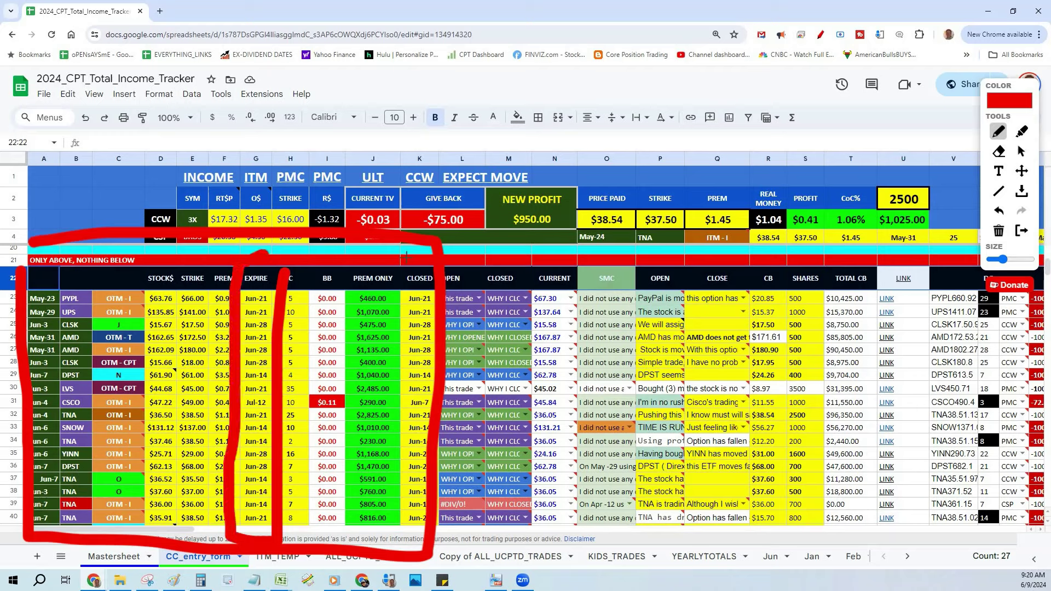
Clear the markup and draw a red arrow pointing down at the PREM ONLY column.
{"action": "left_click", "coordinate": [998, 230]}
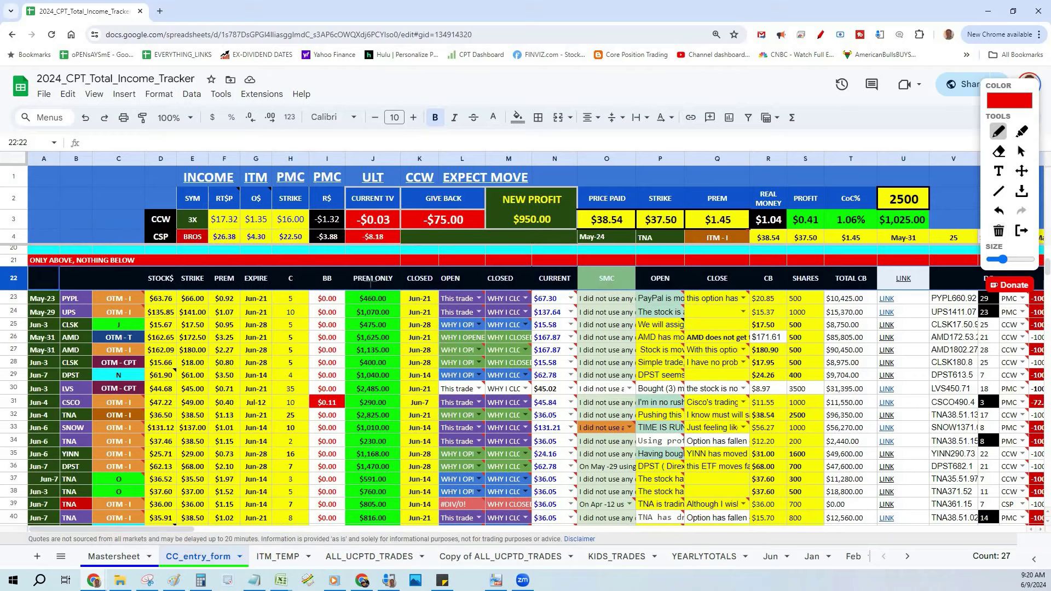
{"action": "left_click_drag", "start_coordinate": [372, 283], "coordinate": [391, 145]}
{"action": "mouse_move", "coordinate": [345, 229]}
{"action": "left_mouse_down"}
{"action": "mouse_move", "coordinate": [372, 296]}
{"action": "mouse_move", "coordinate": [407, 238]}
{"action": "left_mouse_up"}
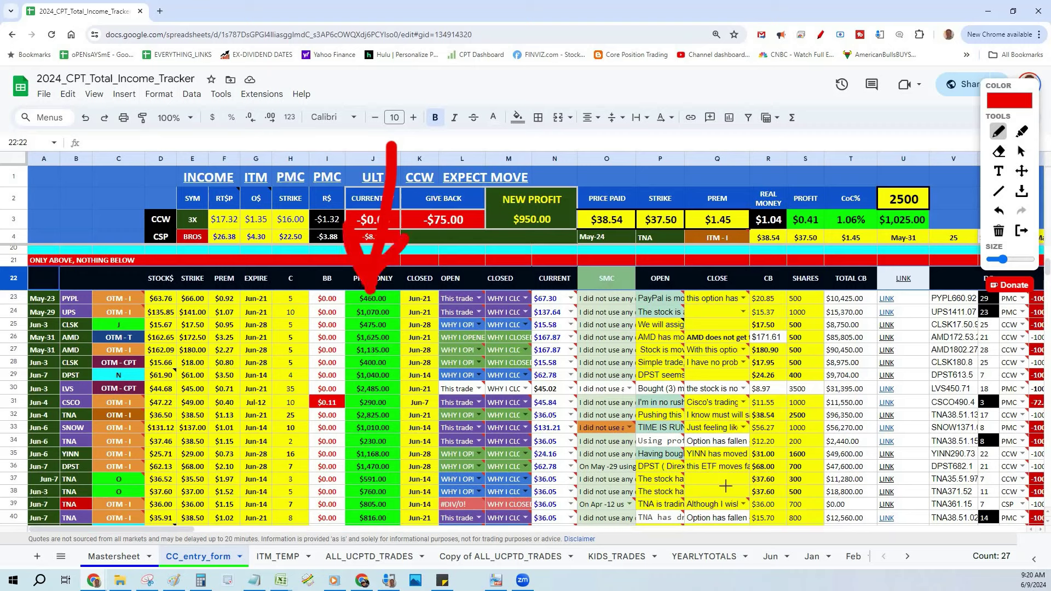
Draw a large red X over the OPEN and CLOSE note columns and add strokes from the Jun-4 TNA trade toward the SMC column.
{"action": "left_click_drag", "start_coordinate": [593, 353], "coordinate": [759, 504]}
{"action": "left_click_drag", "start_coordinate": [755, 383], "coordinate": [579, 544]}
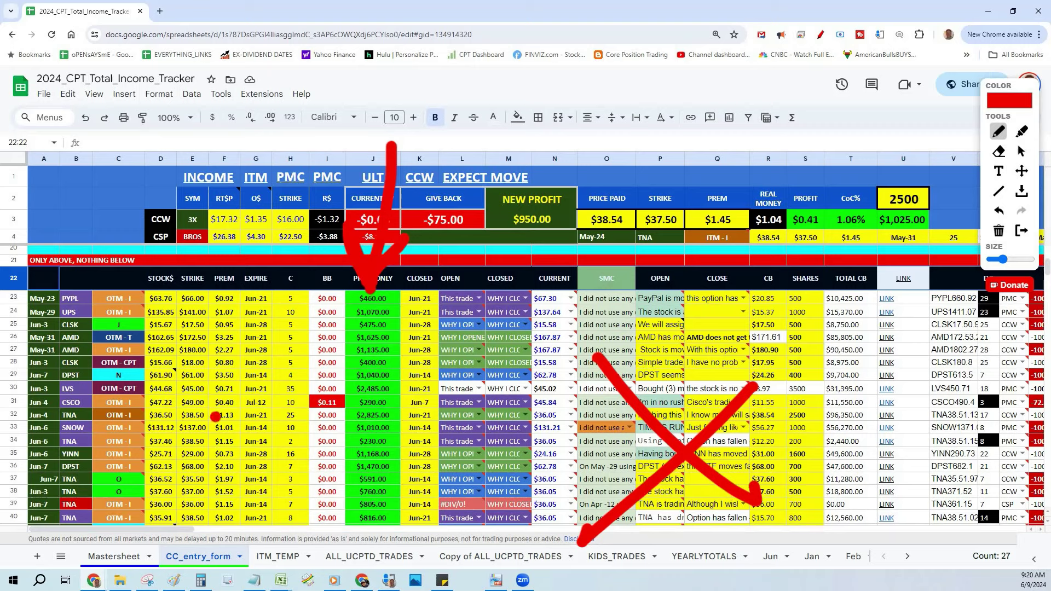
{"action": "left_click_drag", "start_coordinate": [215, 419], "coordinate": [526, 202]}
{"action": "mouse_move", "coordinate": [579, 297]}
{"action": "left_mouse_down"}
{"action": "mouse_move", "coordinate": [591, 343]}
{"action": "mouse_move", "coordinate": [608, 276]}
{"action": "mouse_move", "coordinate": [638, 283]}
{"action": "left_mouse_up"}
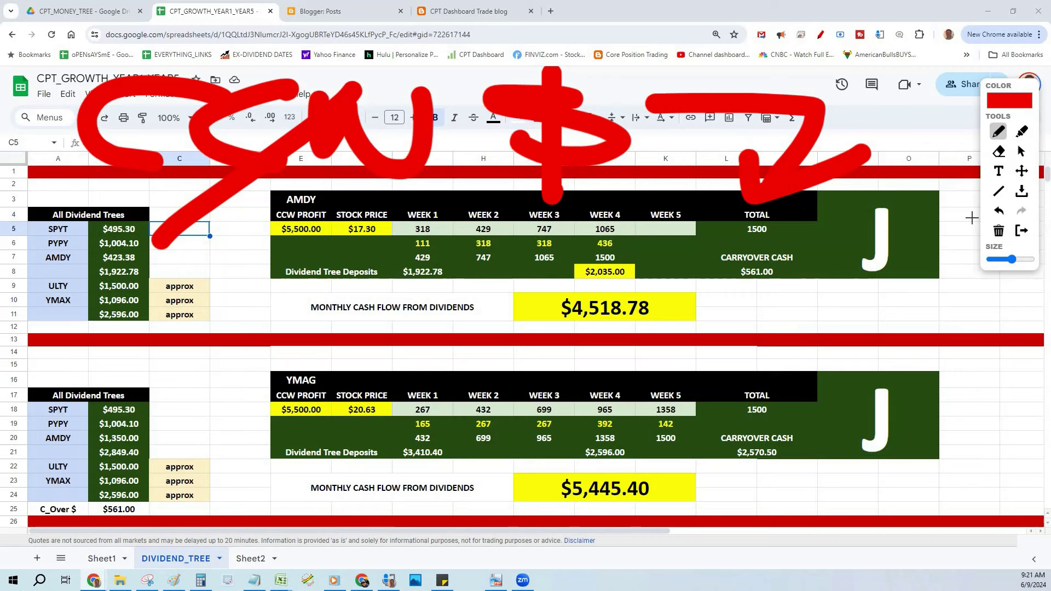
Clear the DIVIDEND_TREE sheet's markup, draw a red arrow pointing at the upper All Dividend Trees table and slightly reduce the pen size.
{"action": "left_click", "coordinate": [998, 231]}
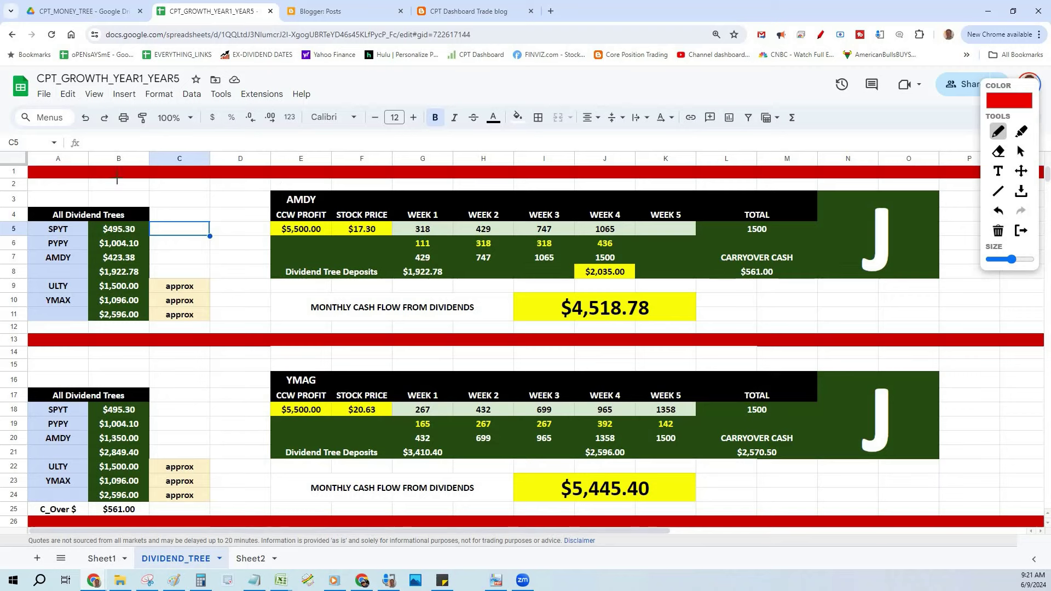
{"action": "left_click_drag", "start_coordinate": [116, 70], "coordinate": [116, 186]}
{"action": "left_click_drag", "start_coordinate": [74, 132], "coordinate": [109, 197]}
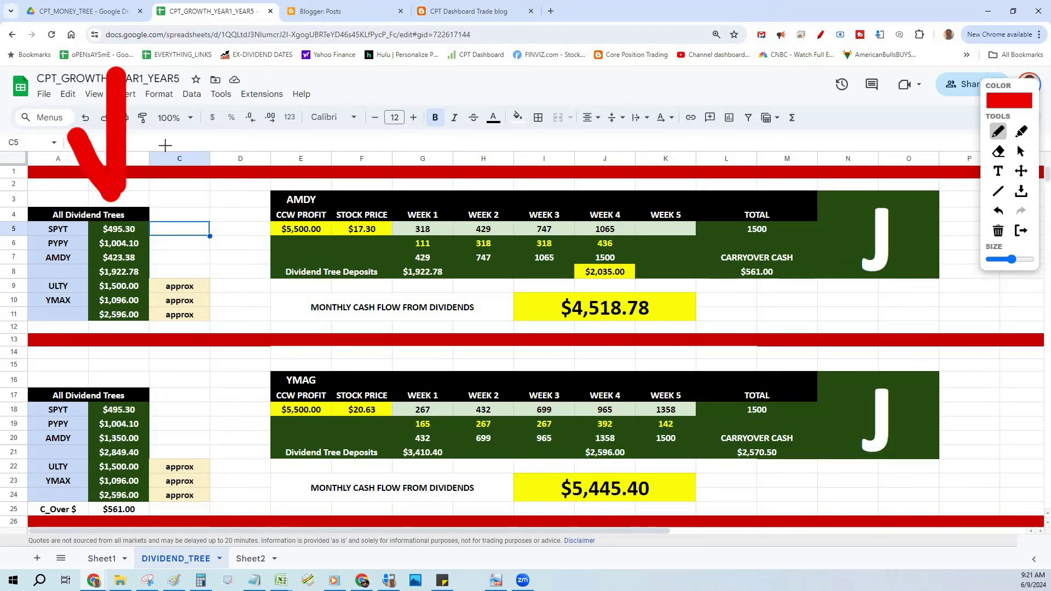
{"action": "left_click_drag", "start_coordinate": [167, 143], "coordinate": [112, 197]}
{"action": "left_click_drag", "start_coordinate": [1011, 261], "coordinate": [1005, 261]}
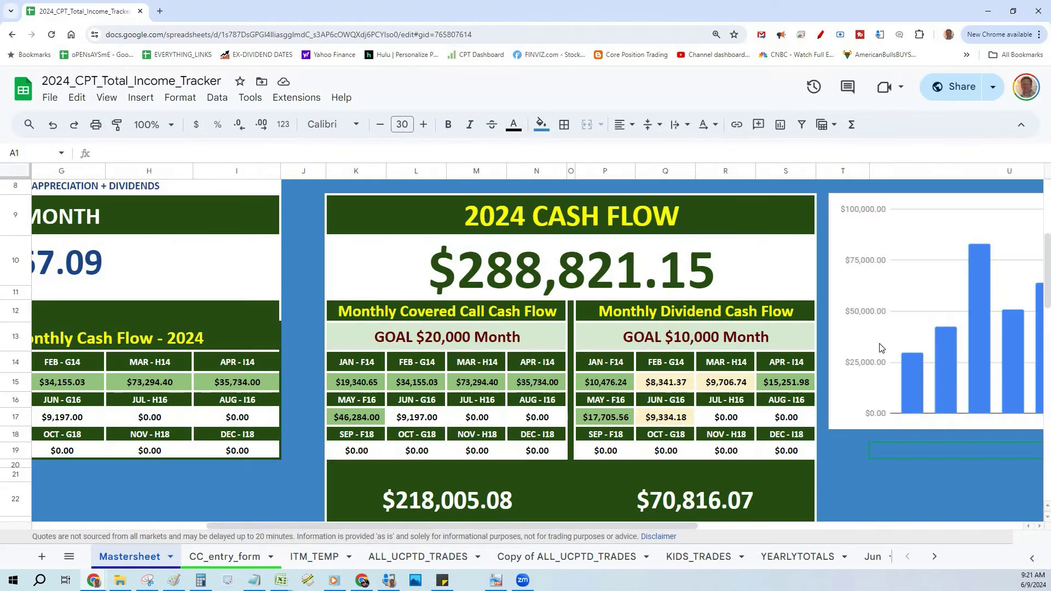
Find the June block in the Mastersheet's weekly breakdown and frame its Week 1 and Week 2 cells in red.
{"action": "scroll", "coordinate": [879, 348], "scroll_direction": "down", "scroll_amount": 10}
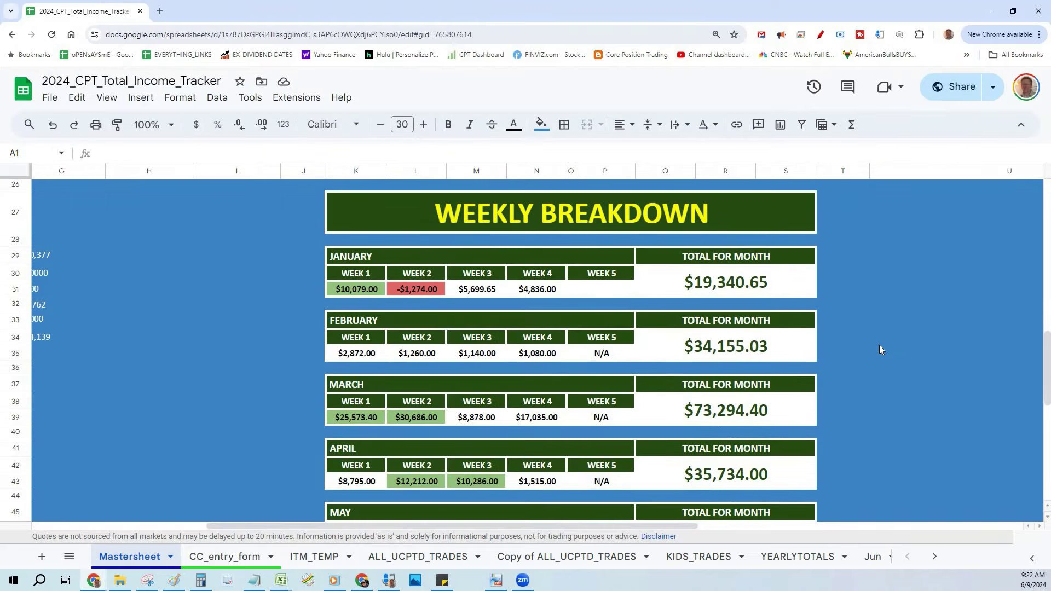
{"action": "scroll", "coordinate": [878, 345], "scroll_direction": "down", "scroll_amount": 1}
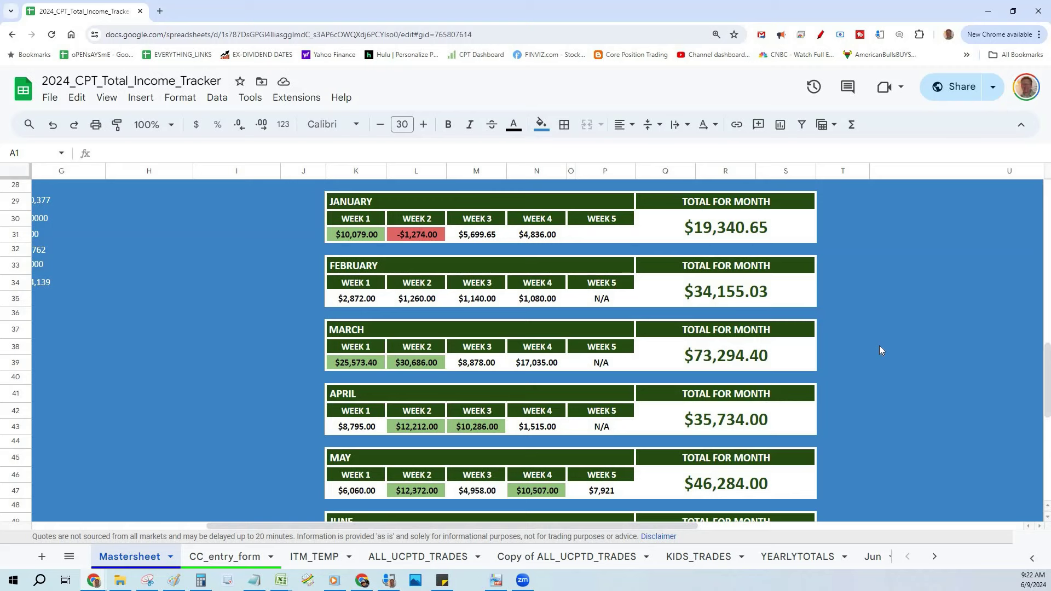
{"action": "scroll", "coordinate": [586, 364], "scroll_direction": "down", "scroll_amount": 5}
{"action": "key", "text": "alt+shift+d"}
{"action": "mouse_move", "coordinate": [299, 346]}
{"action": "left_mouse_down"}
{"action": "mouse_move", "coordinate": [295, 376]}
{"action": "mouse_move", "coordinate": [446, 369]}
{"action": "mouse_move", "coordinate": [261, 348]}
{"action": "left_mouse_up"}
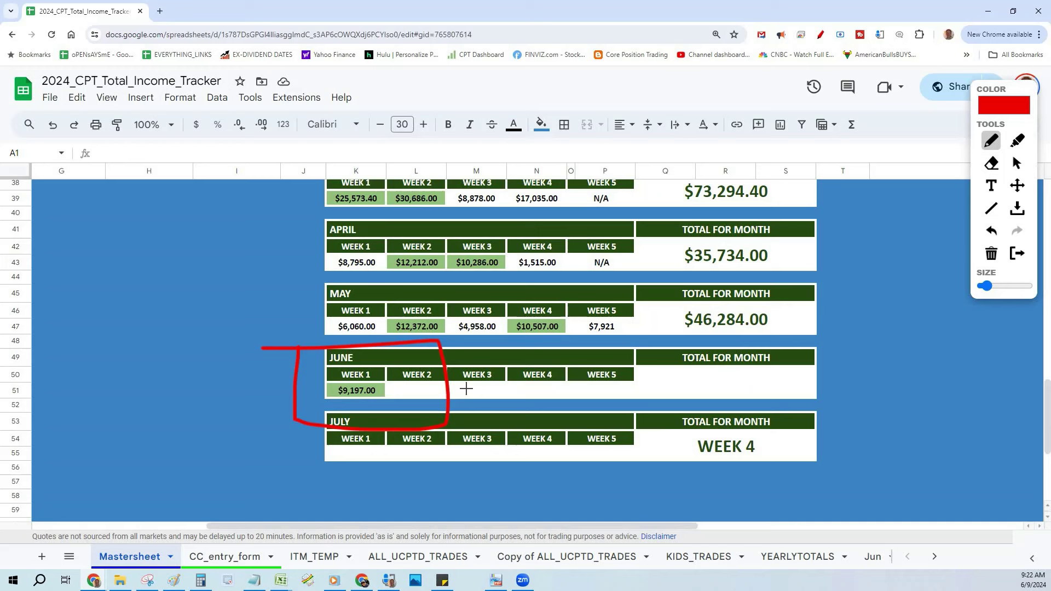
Thicken the pen, draw a line pointing at the June block and handwrite 5,500 beside it.
{"action": "scroll", "coordinate": [565, 262], "scroll_direction": "up", "scroll_amount": 3}
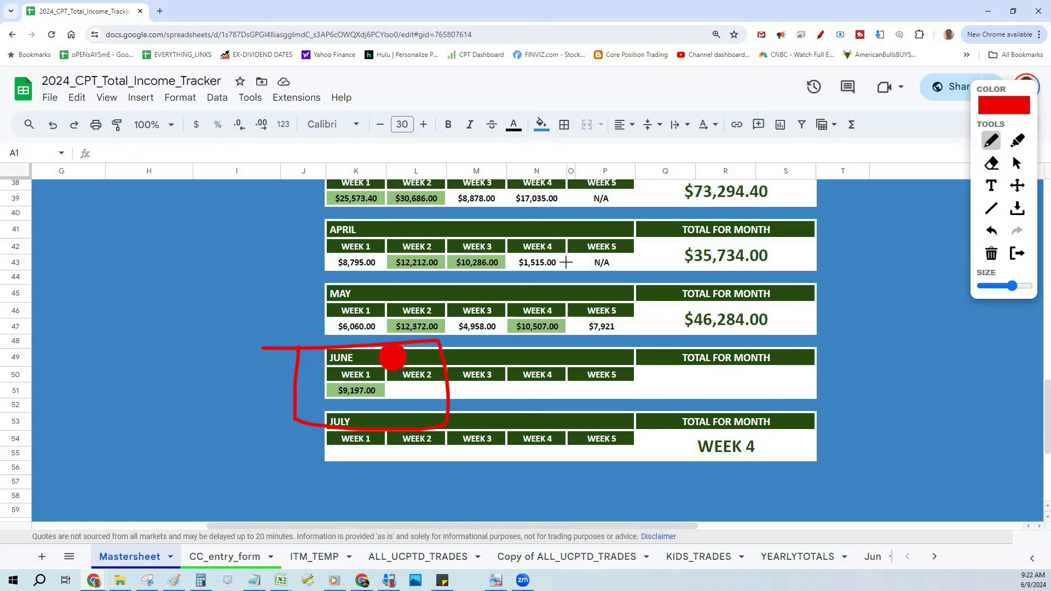
{"action": "left_click_drag", "start_coordinate": [392, 357], "coordinate": [528, 166]}
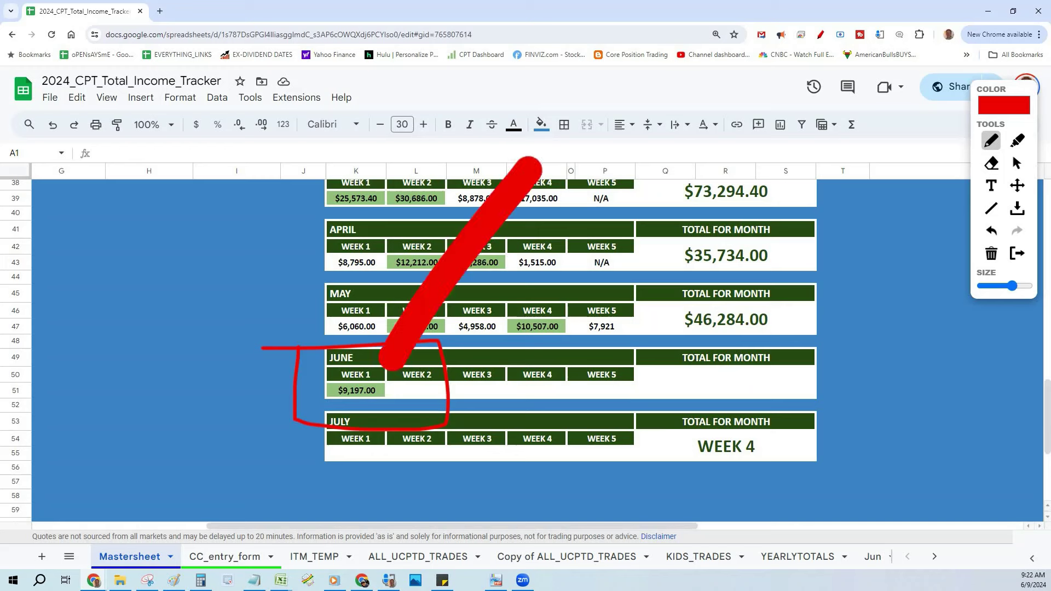
{"action": "left_click_drag", "start_coordinate": [695, 239], "coordinate": [554, 344]}
{"action": "left_click_drag", "start_coordinate": [706, 372], "coordinate": [681, 405]}
{"action": "mouse_move", "coordinate": [845, 227]}
{"action": "left_mouse_down"}
{"action": "mouse_move", "coordinate": [779, 252]}
{"action": "mouse_move", "coordinate": [722, 320]}
{"action": "mouse_move", "coordinate": [744, 323]}
{"action": "left_mouse_up"}
{"action": "left_click_drag", "start_coordinate": [853, 257], "coordinate": [870, 328]}
{"action": "left_click_drag", "start_coordinate": [897, 236], "coordinate": [930, 353]}
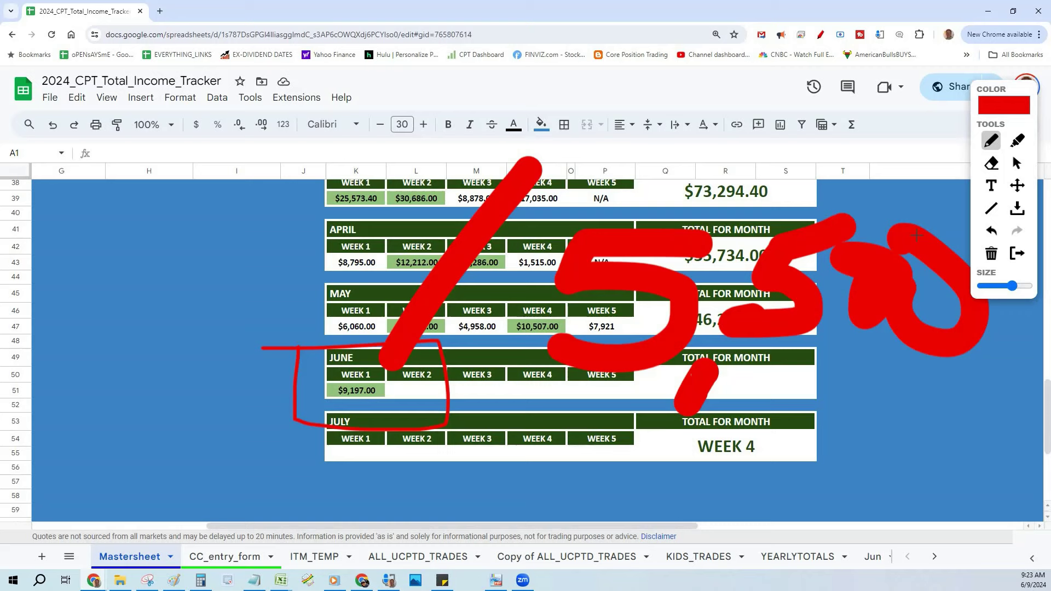
Box the June block's first weeks with thick red strokes and draw a line beneath the handwritten 5,500.
{"action": "mouse_move", "coordinate": [433, 337]}
{"action": "left_mouse_down"}
{"action": "mouse_move", "coordinate": [273, 341]}
{"action": "mouse_move", "coordinate": [251, 435]}
{"action": "mouse_move", "coordinate": [584, 452]}
{"action": "left_mouse_up"}
{"action": "left_click_drag", "start_coordinate": [446, 316], "coordinate": [435, 429]}
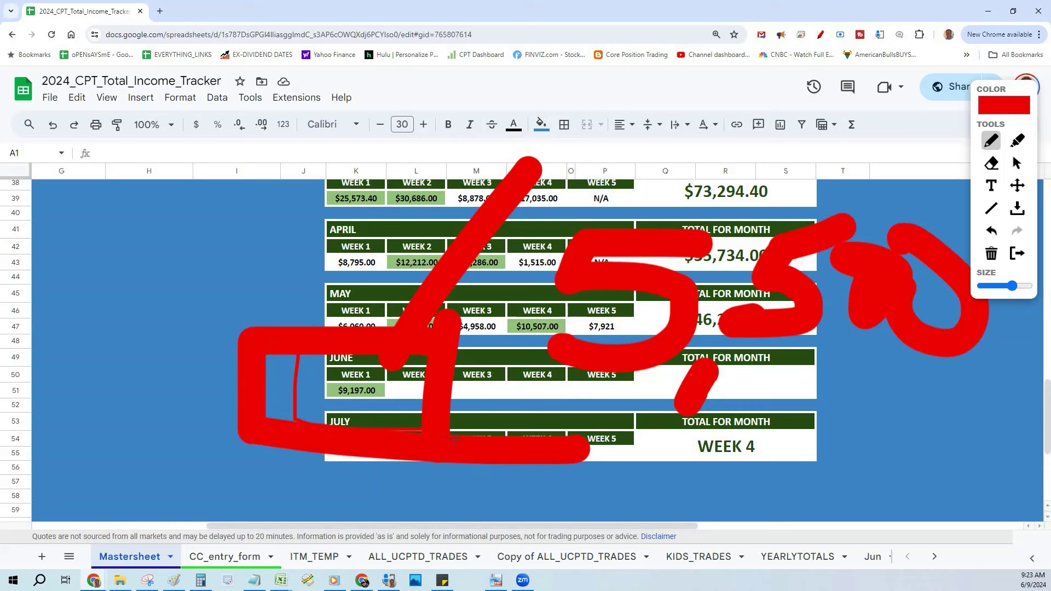
{"action": "left_click_drag", "start_coordinate": [572, 423], "coordinate": [925, 363]}
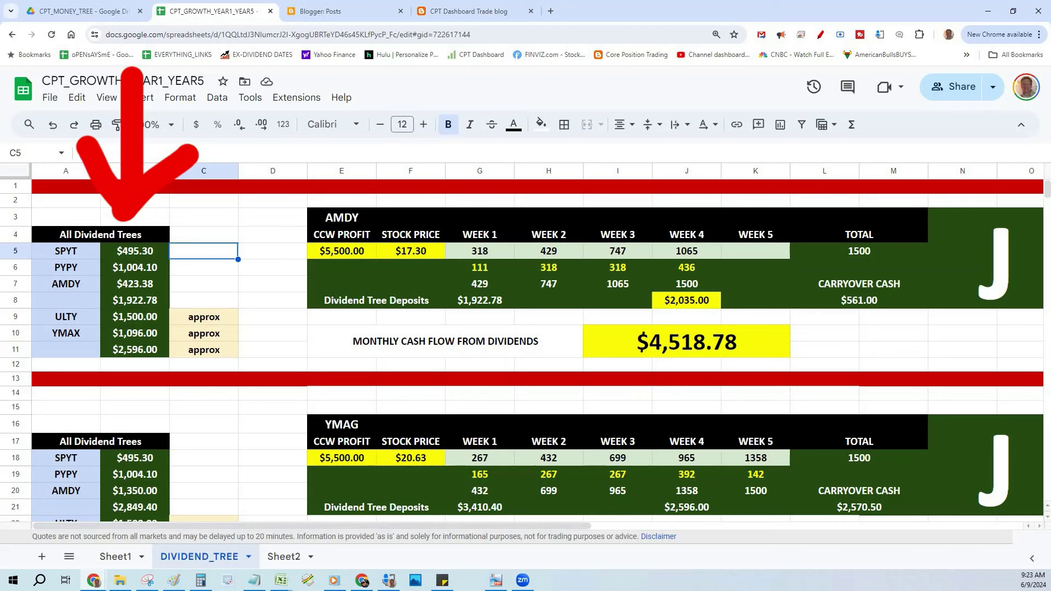
Return to the DIVIDEND_TREE sheet, mark the AMDY profit cell and the ULTY and YMAX rows, and bracket their approx cells in red.
{"action": "left_click_drag", "start_coordinate": [287, 214], "coordinate": [351, 287]}
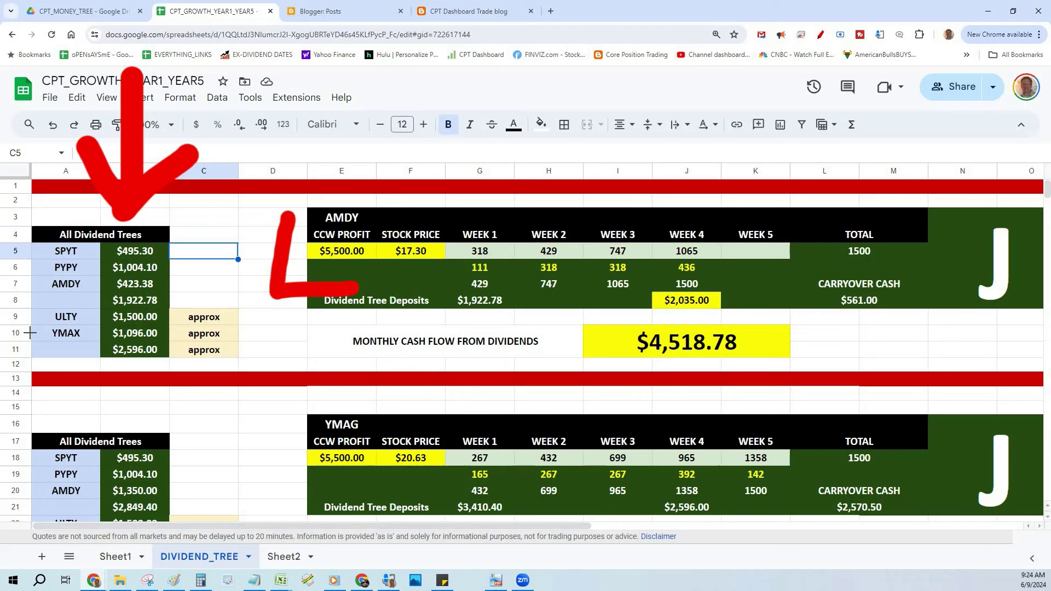
{"action": "mouse_move", "coordinate": [44, 317]}
{"action": "left_mouse_down"}
{"action": "mouse_move", "coordinate": [1, 317]}
{"action": "mouse_move", "coordinate": [1, 342]}
{"action": "left_mouse_up"}
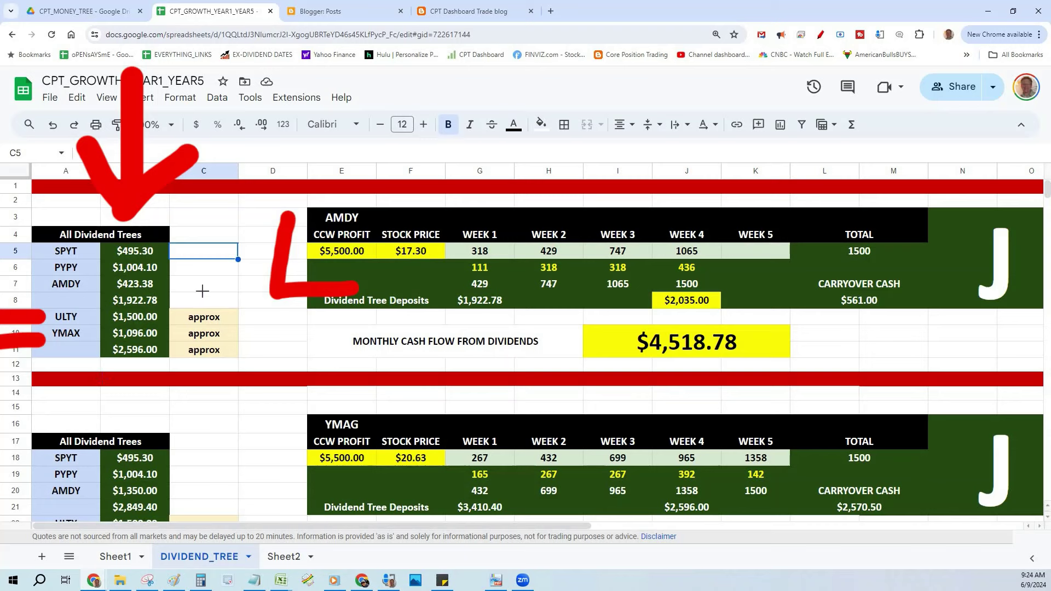
{"action": "mouse_move", "coordinate": [188, 292]}
{"action": "left_mouse_down"}
{"action": "mouse_move", "coordinate": [245, 289]}
{"action": "mouse_move", "coordinate": [258, 357]}
{"action": "mouse_move", "coordinate": [257, 369]}
{"action": "mouse_move", "coordinate": [195, 376]}
{"action": "left_mouse_up"}
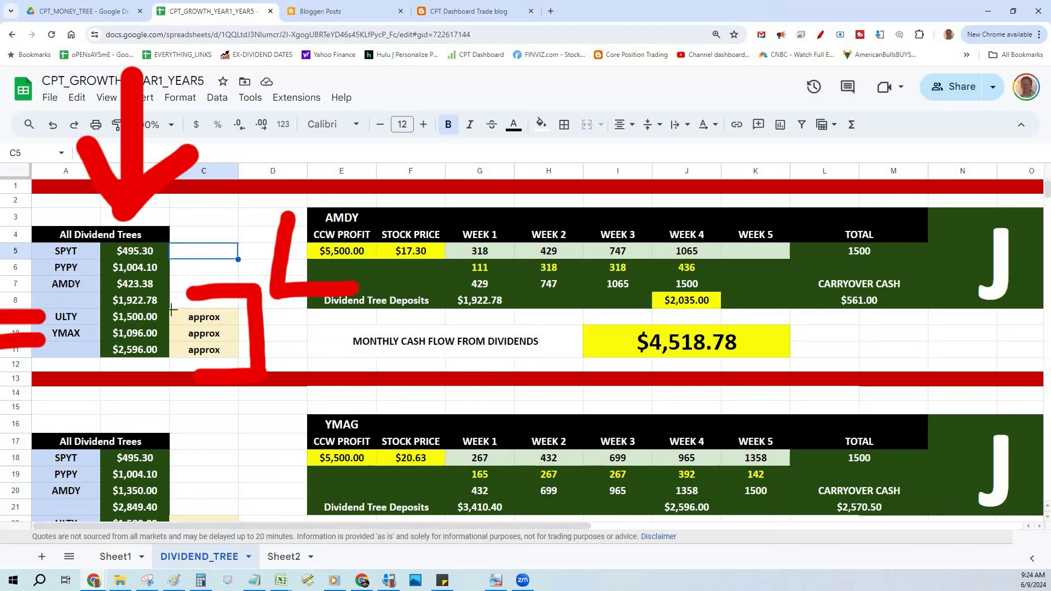
Draw red arrow strokes pointing at the ULTY dividend amount and a heavy stroke down beside the approx cells.
{"action": "left_click_drag", "start_coordinate": [169, 310], "coordinate": [224, 285]}
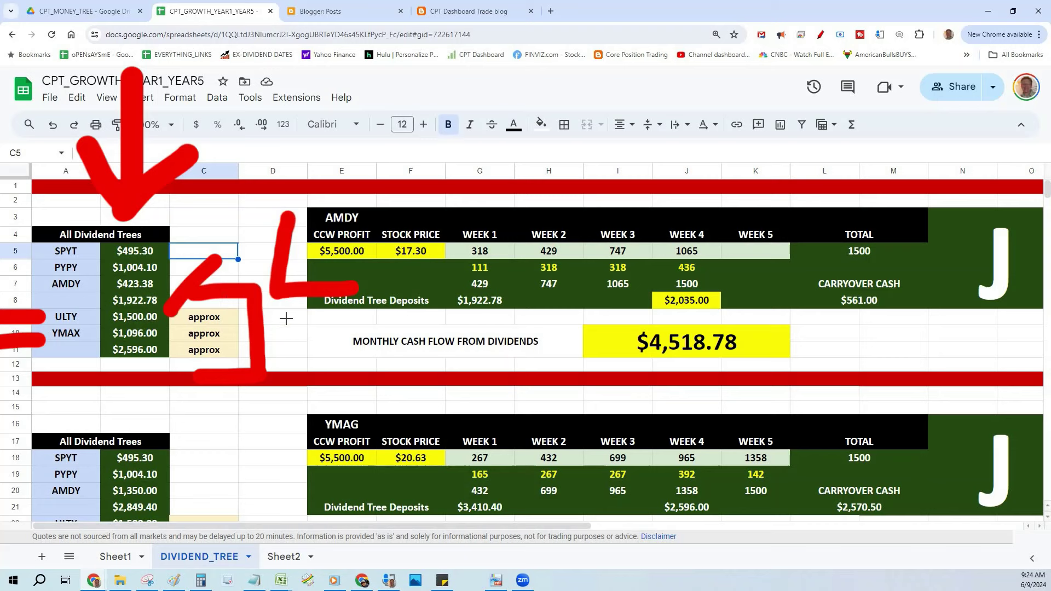
{"action": "mouse_move", "coordinate": [154, 206]}
{"action": "left_mouse_down"}
{"action": "mouse_move", "coordinate": [237, 211]}
{"action": "mouse_move", "coordinate": [182, 309]}
{"action": "left_mouse_up"}
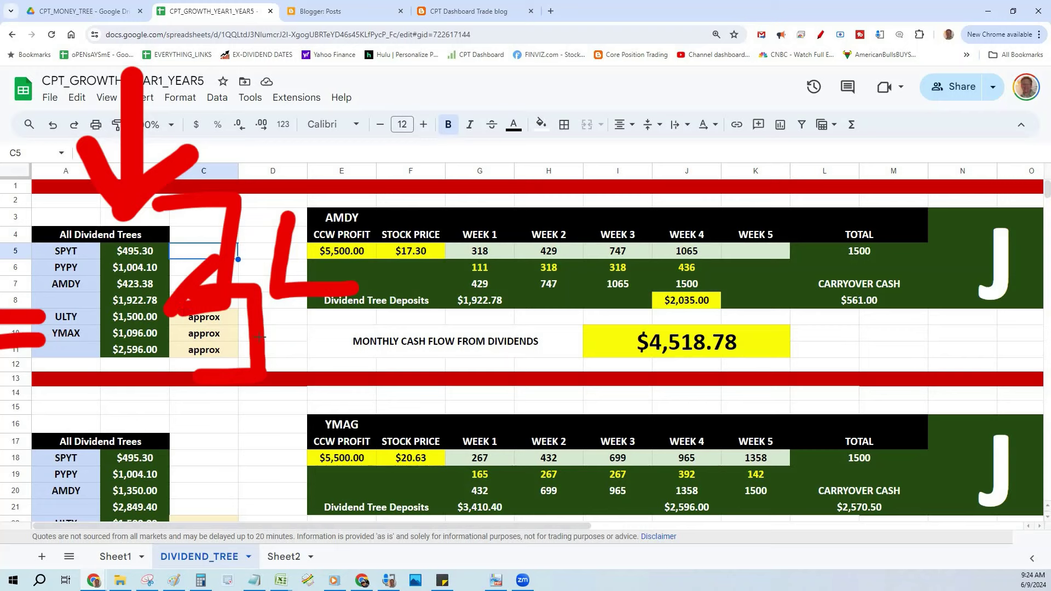
{"action": "left_click_drag", "start_coordinate": [243, 300], "coordinate": [207, 388]}
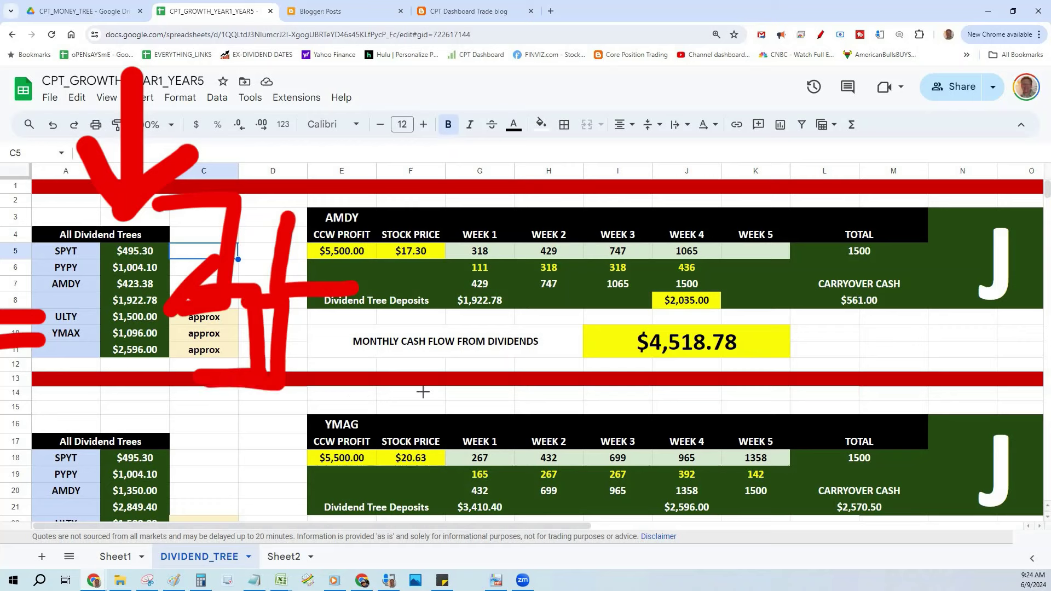
Restart the pen on a clean sheet and draw two red strokes pointing at the AMDY heading and CCW PROFIT.
{"action": "left_click", "coordinate": [879, 35]}
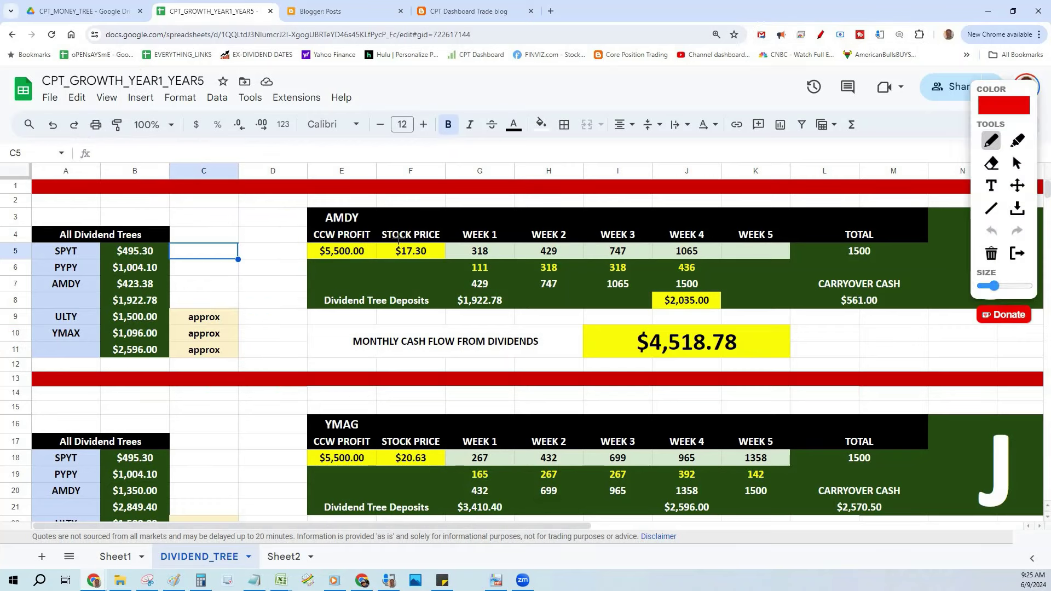
{"action": "left_click", "coordinate": [820, 34]}
{"action": "left_click_drag", "start_coordinate": [399, 86], "coordinate": [356, 231]}
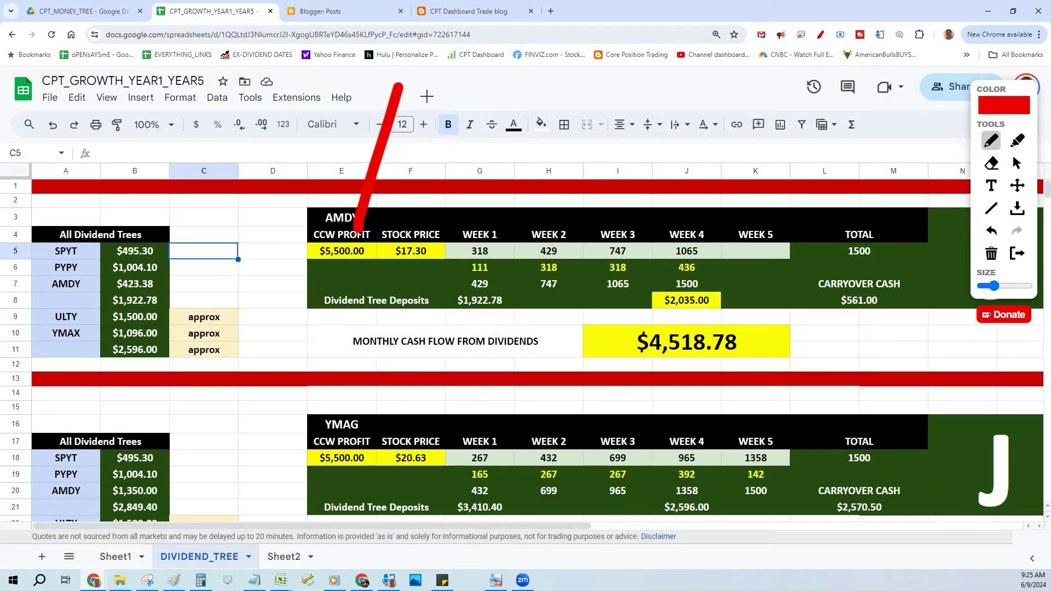
{"action": "left_click", "coordinate": [337, 201]}
{"action": "left_click_drag", "start_coordinate": [337, 200], "coordinate": [162, 96]}
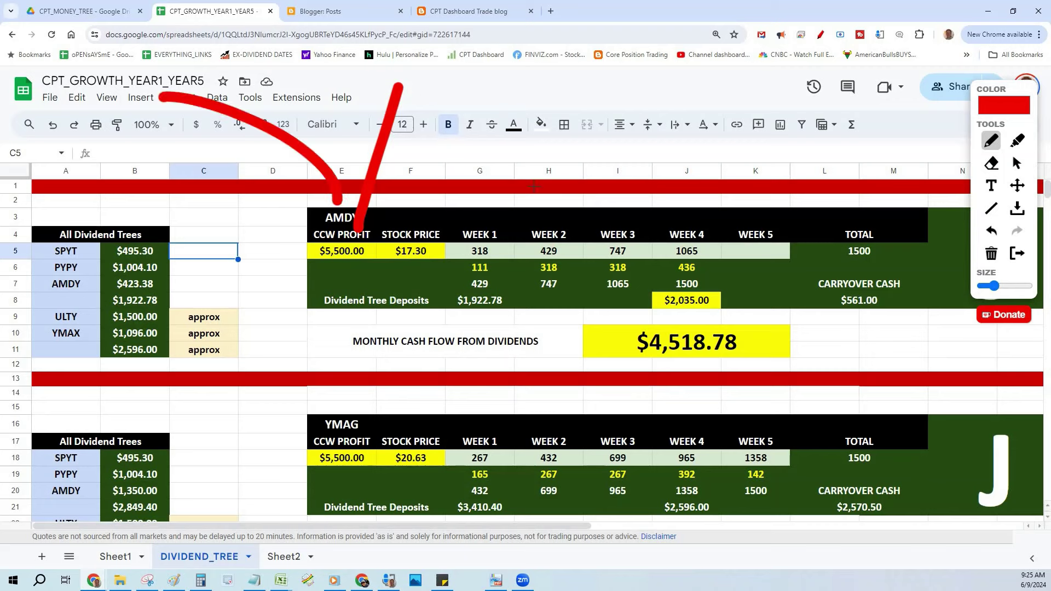
Draw a red line with a loop above it over AMDY's WEEK 2 column and a stroke near WEEK 5.
{"action": "left_click_drag", "start_coordinate": [539, 164], "coordinate": [528, 224]}
{"action": "mouse_move", "coordinate": [522, 90]}
{"action": "left_mouse_down"}
{"action": "mouse_move", "coordinate": [526, 145]}
{"action": "mouse_move", "coordinate": [583, 106]}
{"action": "mouse_move", "coordinate": [531, 90]}
{"action": "left_mouse_up"}
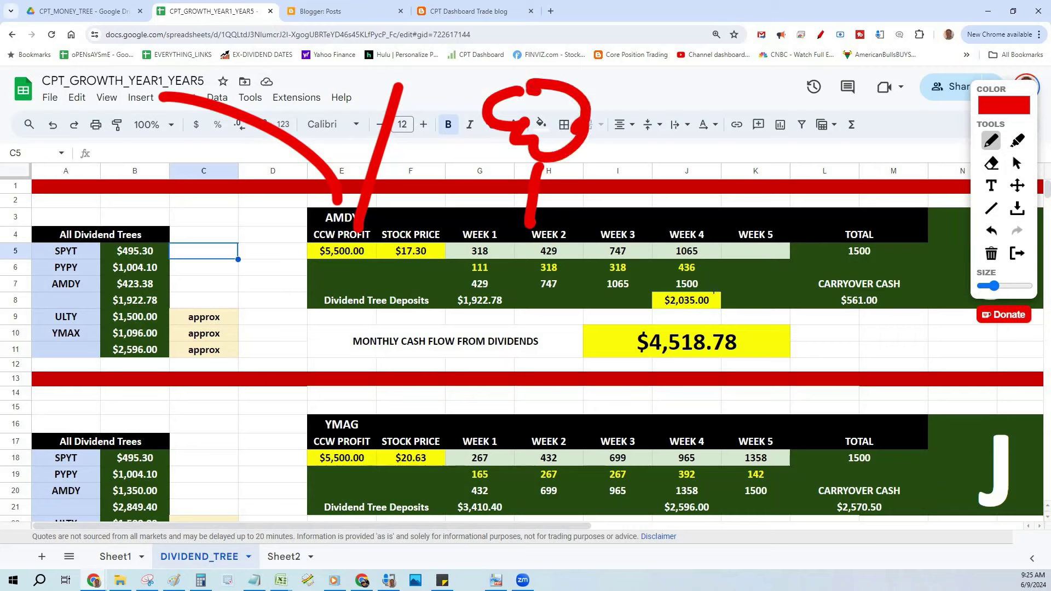
{"action": "left_click_drag", "start_coordinate": [744, 266], "coordinate": [815, 224]}
Clear the markup and draw red lines pointing at AMDY's WEEK 1 share count and the CCW PROFIT heading area.
{"action": "left_click", "coordinate": [991, 253]}
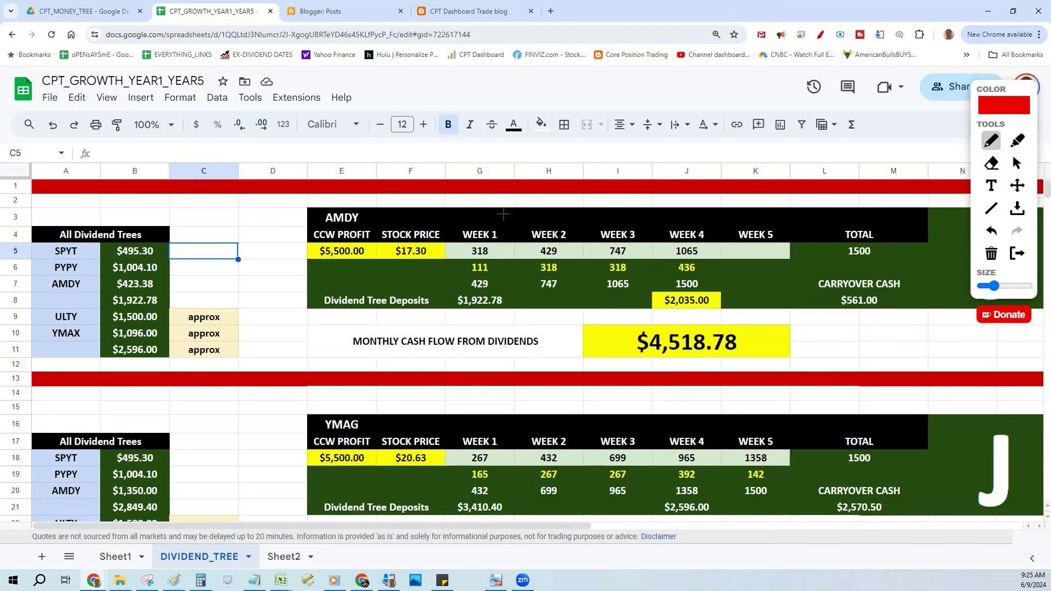
{"action": "left_click_drag", "start_coordinate": [500, 245], "coordinate": [599, 92]}
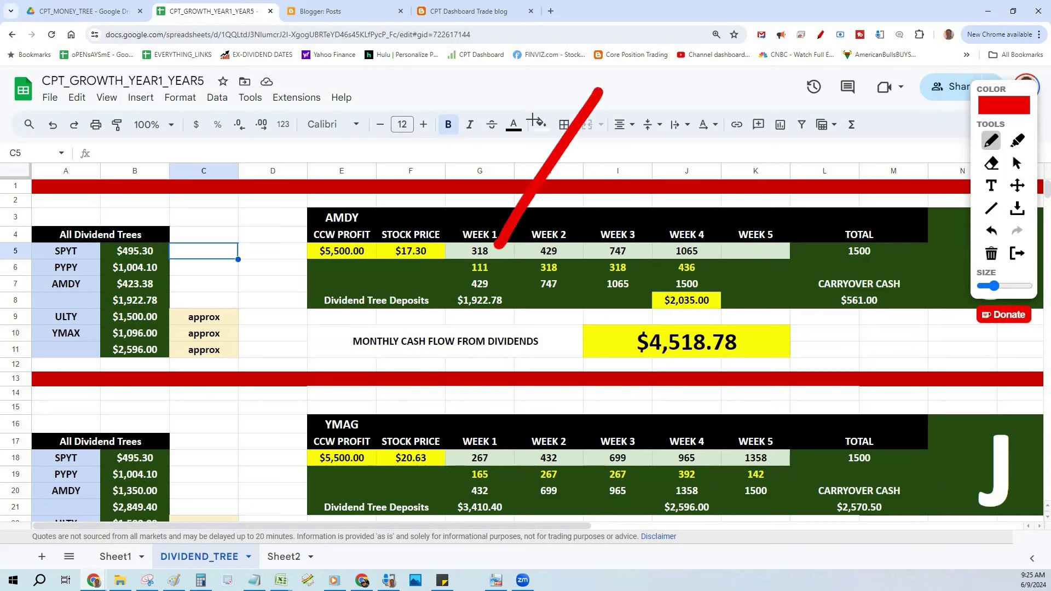
{"action": "left_click_drag", "start_coordinate": [373, 207], "coordinate": [484, 67]}
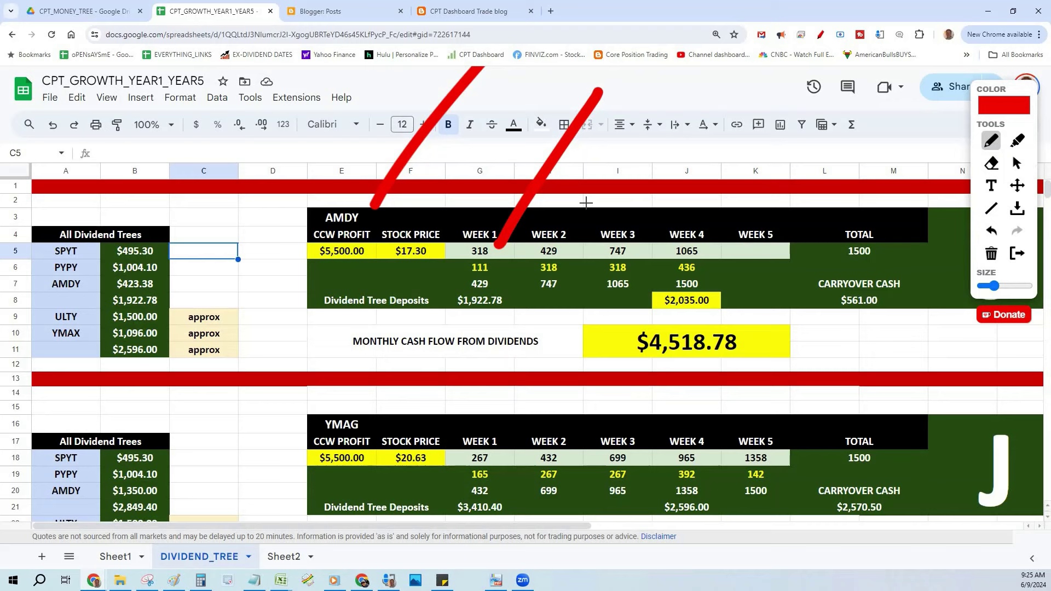
Draw red brackets around AMDY's All Dividend Trees amounts and a curved arrow to the WEEK 1 Dividend Tree Deposits amount.
{"action": "mouse_move", "coordinate": [162, 210]}
{"action": "left_mouse_down"}
{"action": "mouse_move", "coordinate": [186, 210]}
{"action": "mouse_move", "coordinate": [210, 268]}
{"action": "mouse_move", "coordinate": [169, 304]}
{"action": "left_mouse_up"}
{"action": "mouse_move", "coordinate": [78, 214]}
{"action": "left_mouse_down"}
{"action": "mouse_move", "coordinate": [12, 232]}
{"action": "mouse_move", "coordinate": [17, 304]}
{"action": "mouse_move", "coordinate": [57, 301]}
{"action": "left_mouse_up"}
{"action": "left_click_drag", "start_coordinate": [186, 279], "coordinate": [276, 331]}
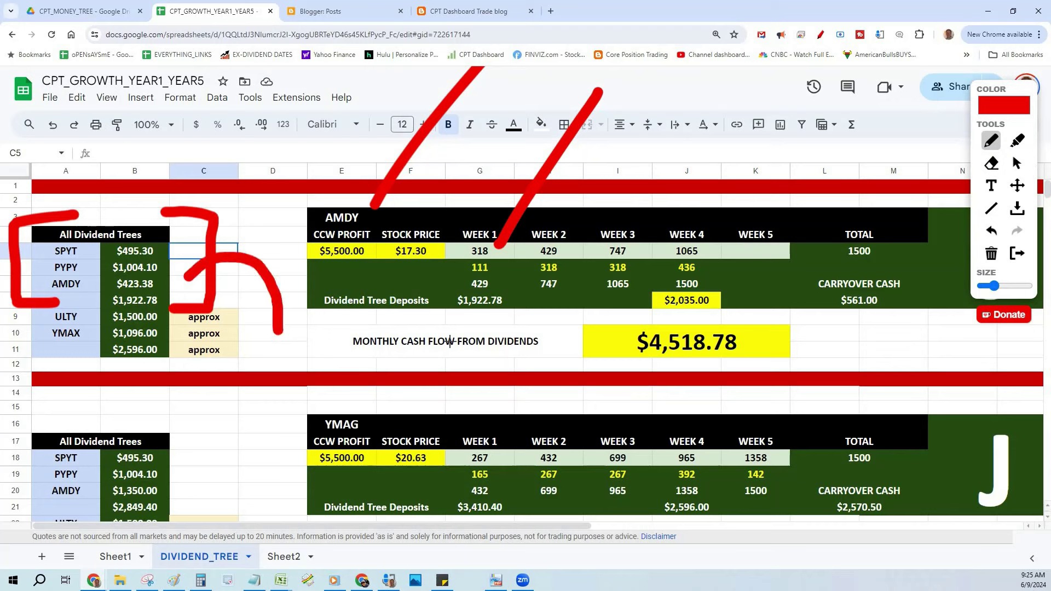
{"action": "mouse_move", "coordinate": [450, 342]}
{"action": "left_mouse_down"}
{"action": "mouse_move", "coordinate": [463, 314]}
{"action": "mouse_move", "coordinate": [470, 355]}
{"action": "left_mouse_up"}
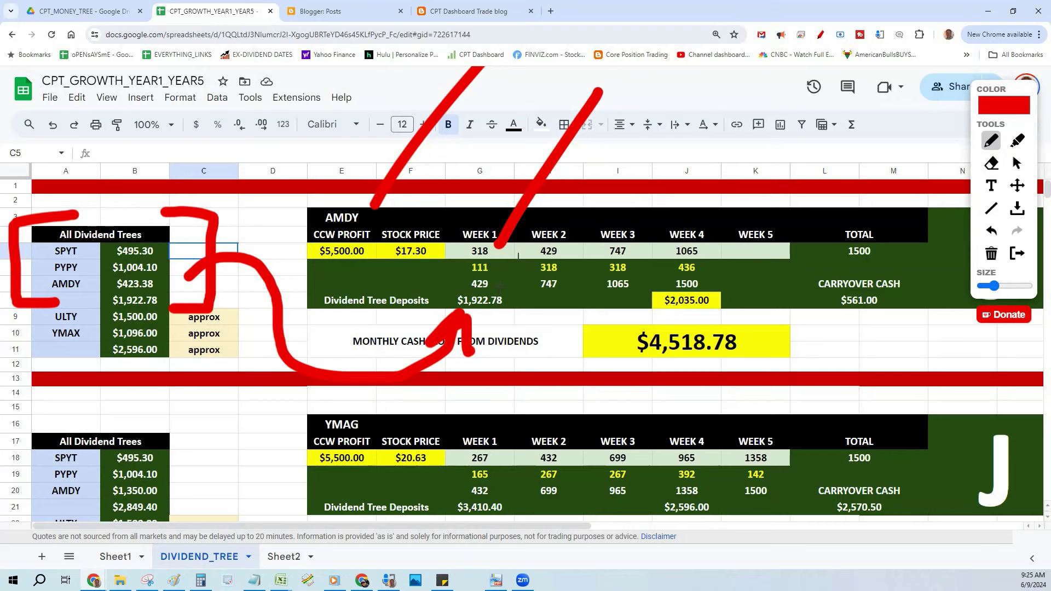
Draw red strokes at AMDY's WEEK 1 deposit amount, the CCW PROFIT amount, and the WEEK 2 and WEEK 3 columns.
{"action": "left_click_drag", "start_coordinate": [499, 287], "coordinate": [521, 255]}
{"action": "left_click_drag", "start_coordinate": [331, 238], "coordinate": [418, 72]}
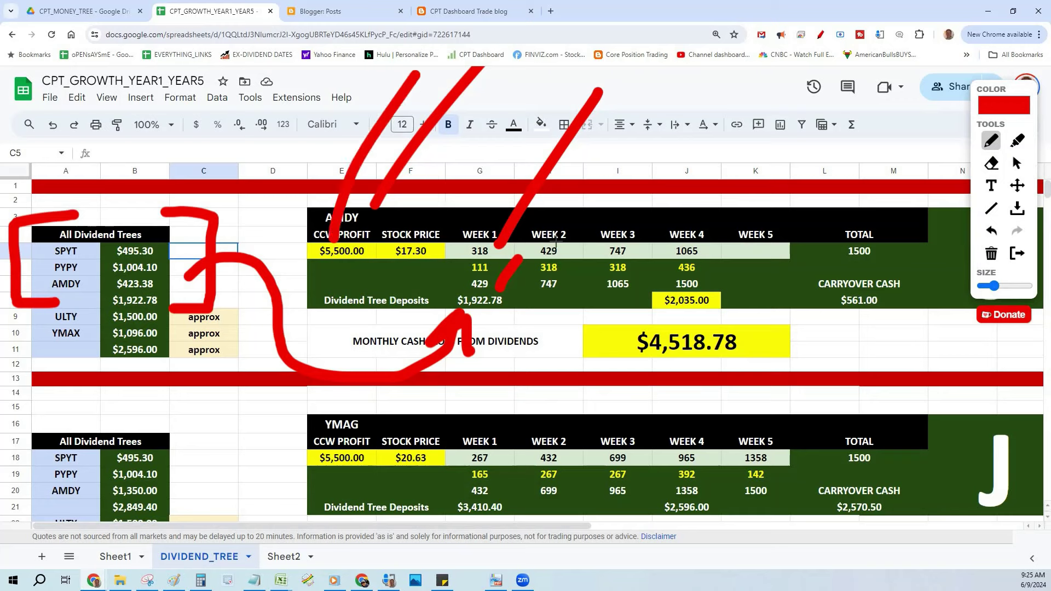
{"action": "left_click_drag", "start_coordinate": [554, 242], "coordinate": [616, 141]}
{"action": "left_click_drag", "start_coordinate": [606, 234], "coordinate": [677, 159]}
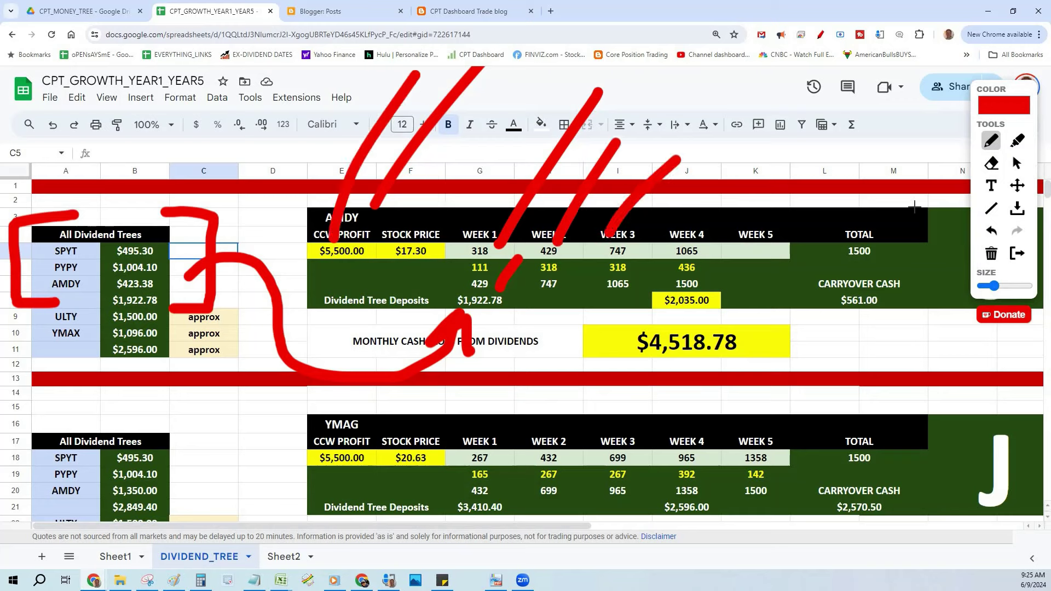
Clear the markup, then draw a red stroke at AMDY's WEEK 4 total of 1500 and a box around CARRYOVER CASH.
{"action": "left_click", "coordinate": [991, 253]}
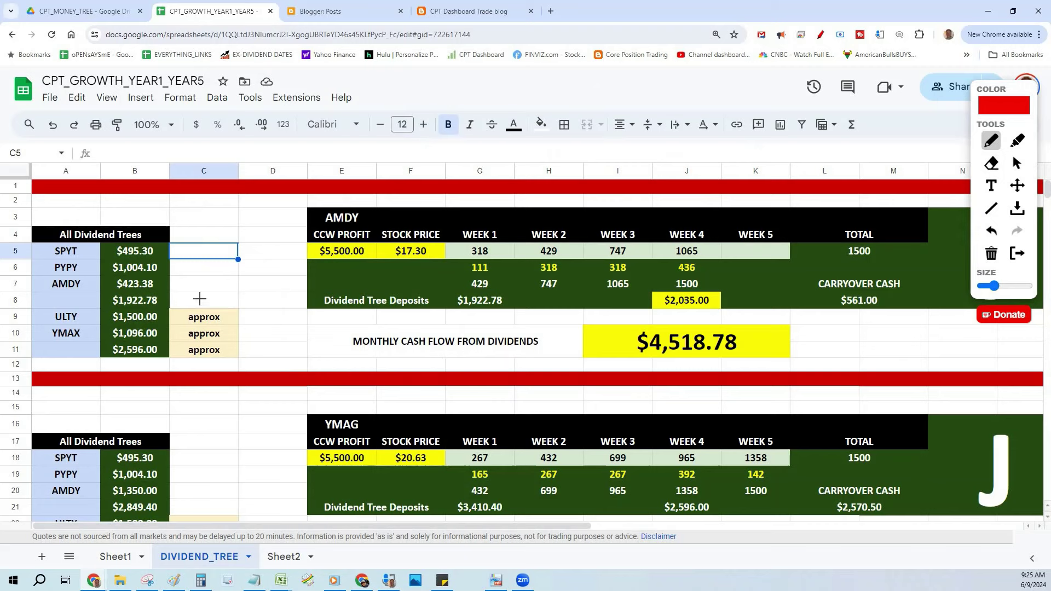
{"action": "mouse_move", "coordinate": [174, 302]}
{"action": "left_mouse_down"}
{"action": "mouse_move", "coordinate": [204, 328]}
{"action": "mouse_move", "coordinate": [110, 377]}
{"action": "left_mouse_up"}
{"action": "left_click_drag", "start_coordinate": [356, 339], "coordinate": [685, 301]}
{"action": "left_click_drag", "start_coordinate": [769, 256], "coordinate": [703, 280]}
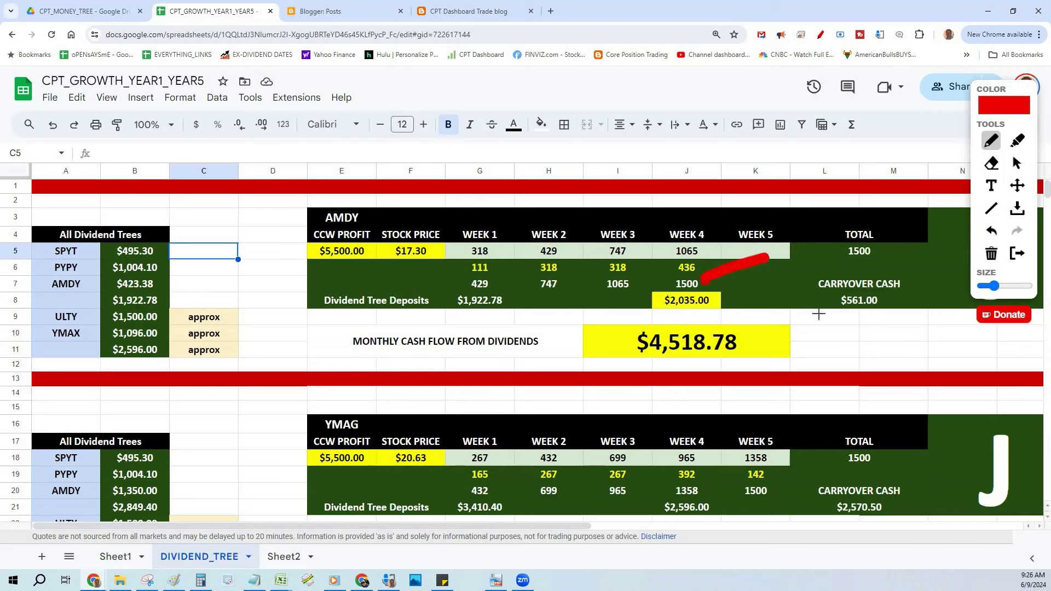
{"action": "mouse_move", "coordinate": [795, 337]}
{"action": "left_mouse_down"}
{"action": "mouse_move", "coordinate": [795, 269]}
{"action": "mouse_move", "coordinate": [944, 282]}
{"action": "mouse_move", "coordinate": [805, 269]}
{"action": "left_mouse_up"}
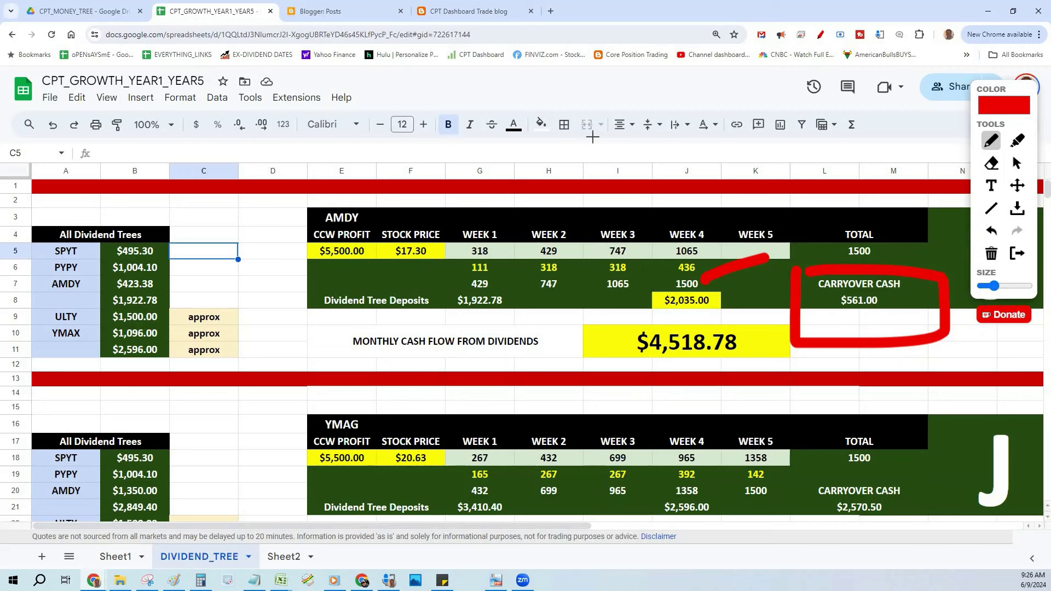
Draw a curved red arrow down to AMDY's WEEK 4 column, then clear the markup and close the pen.
{"action": "mouse_move", "coordinate": [539, 170]}
{"action": "left_mouse_down"}
{"action": "mouse_move", "coordinate": [627, 125]}
{"action": "mouse_move", "coordinate": [688, 205]}
{"action": "left_mouse_up"}
{"action": "mouse_move", "coordinate": [666, 166]}
{"action": "left_mouse_down"}
{"action": "mouse_move", "coordinate": [712, 186]}
{"action": "mouse_move", "coordinate": [738, 161]}
{"action": "left_mouse_up"}
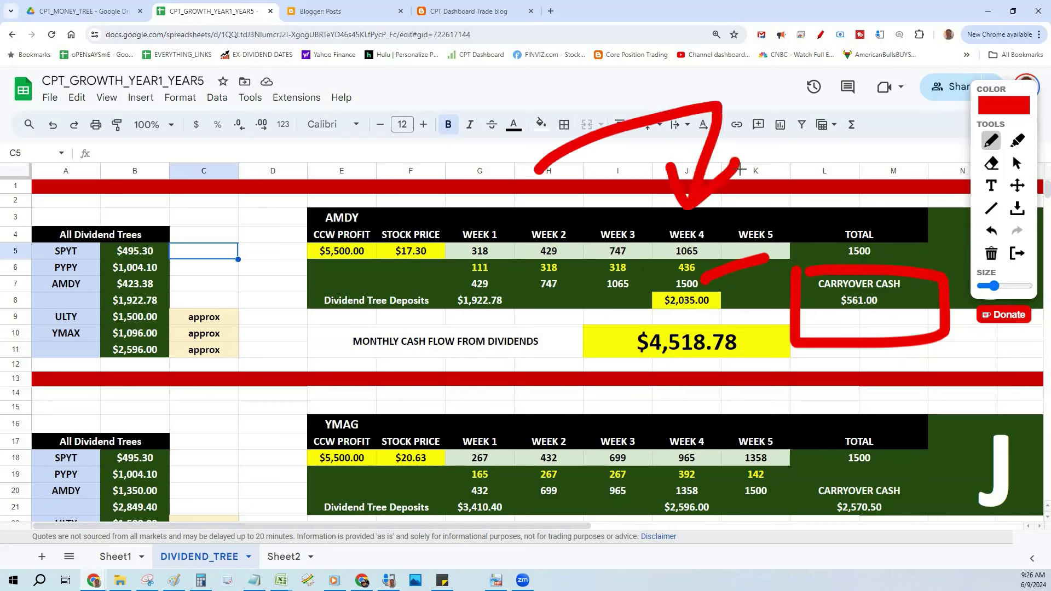
{"action": "left_click", "coordinate": [991, 254]}
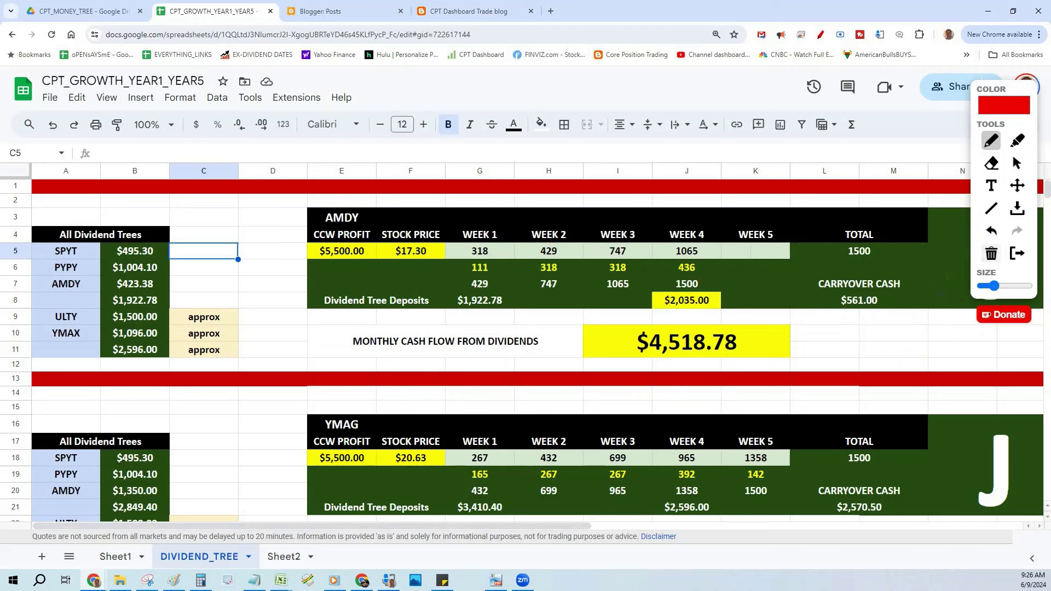
{"action": "left_click", "coordinate": [821, 36]}
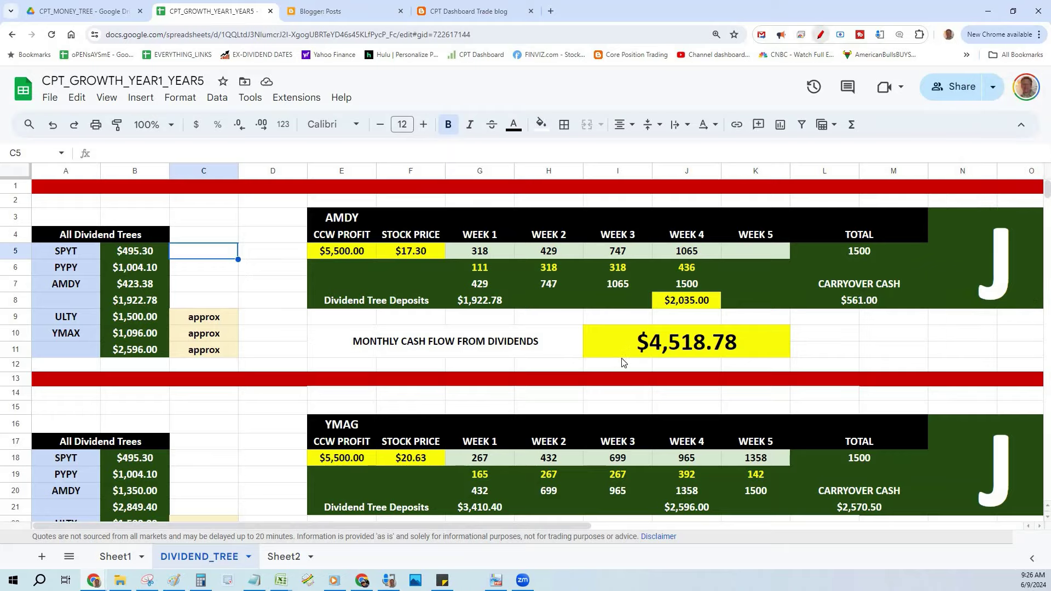
Restart the pen and mark the YMAG heading, its All Dividend Trees list, the AMDY dividend and the WEEK 1 deposit with red strokes.
{"action": "scroll", "coordinate": [619, 355], "scroll_direction": "down", "scroll_amount": 2}
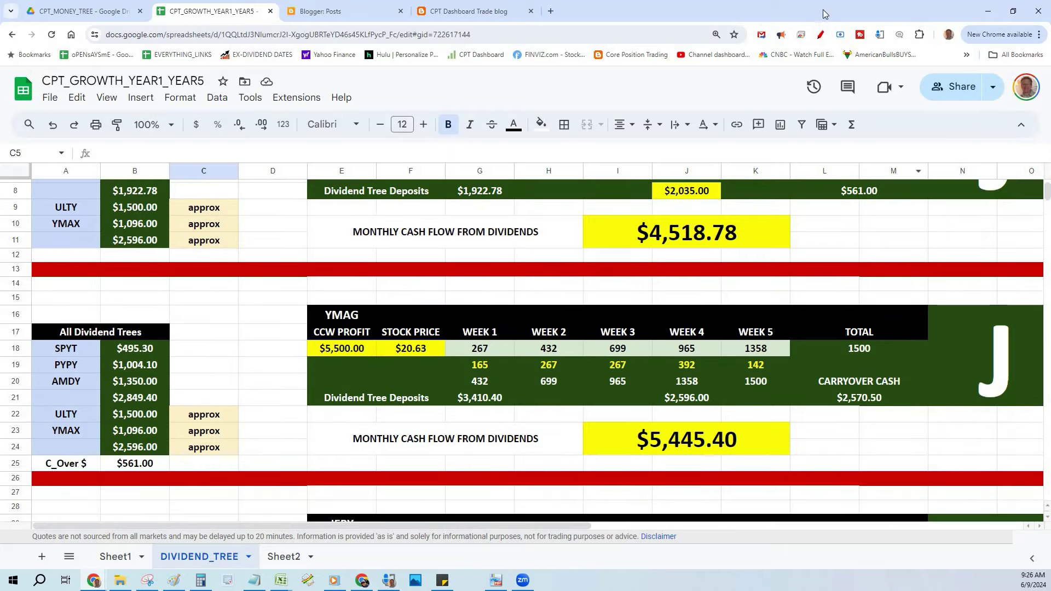
{"action": "left_click", "coordinate": [820, 35]}
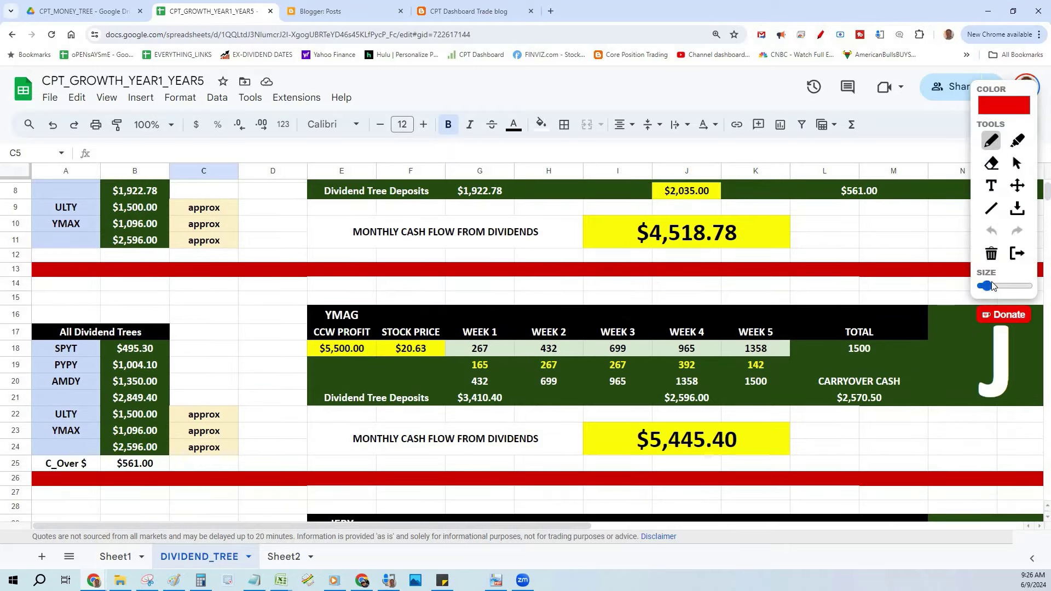
{"action": "left_click_drag", "start_coordinate": [362, 303], "coordinate": [435, 203]}
{"action": "left_click_drag", "start_coordinate": [472, 150], "coordinate": [472, 149]}
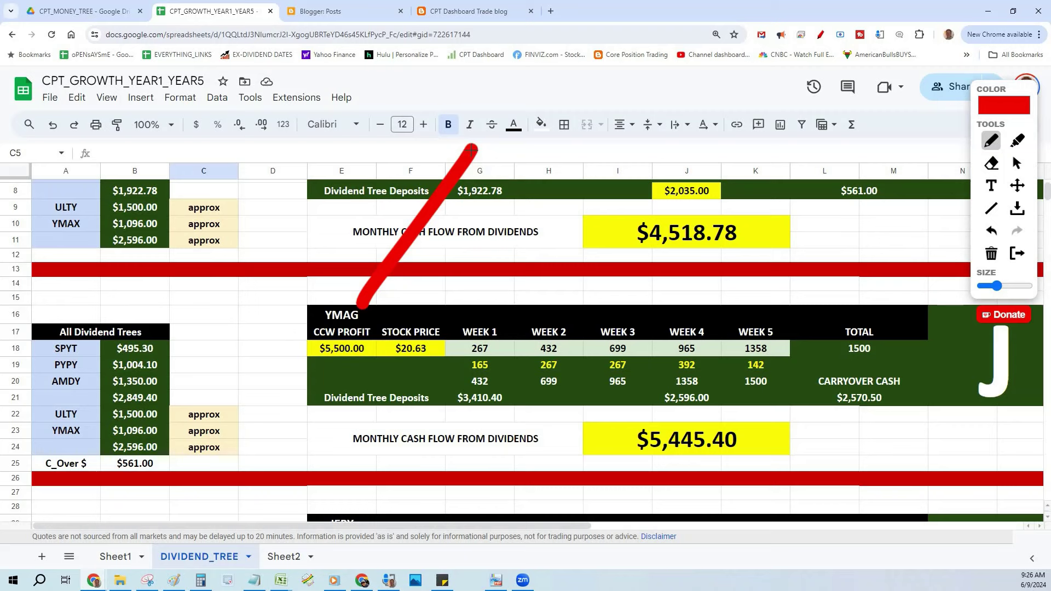
{"action": "left_click_drag", "start_coordinate": [184, 323], "coordinate": [339, 178]}
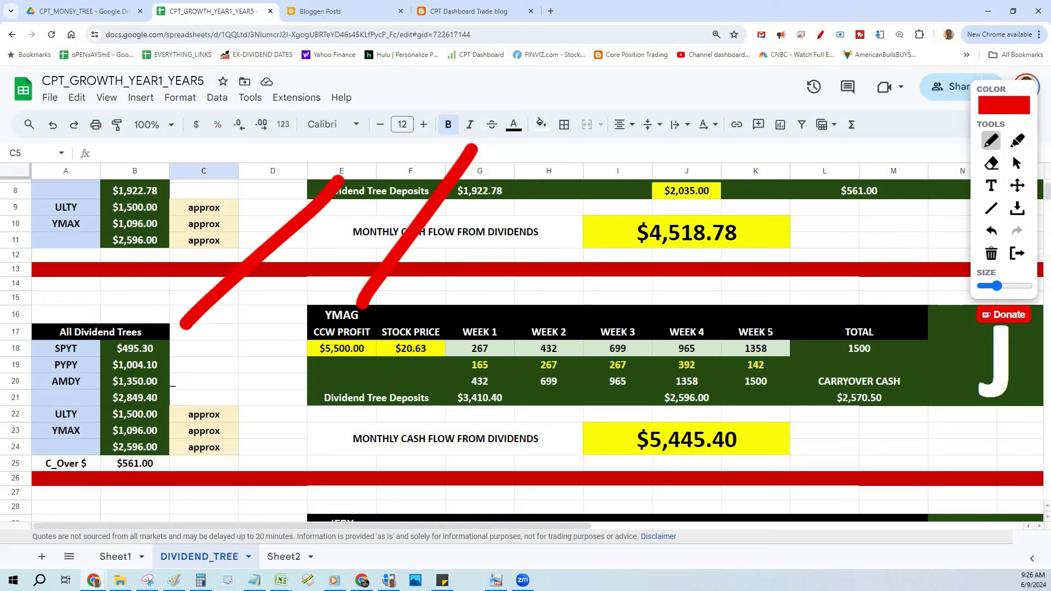
{"action": "left_click_drag", "start_coordinate": [170, 381], "coordinate": [283, 325]}
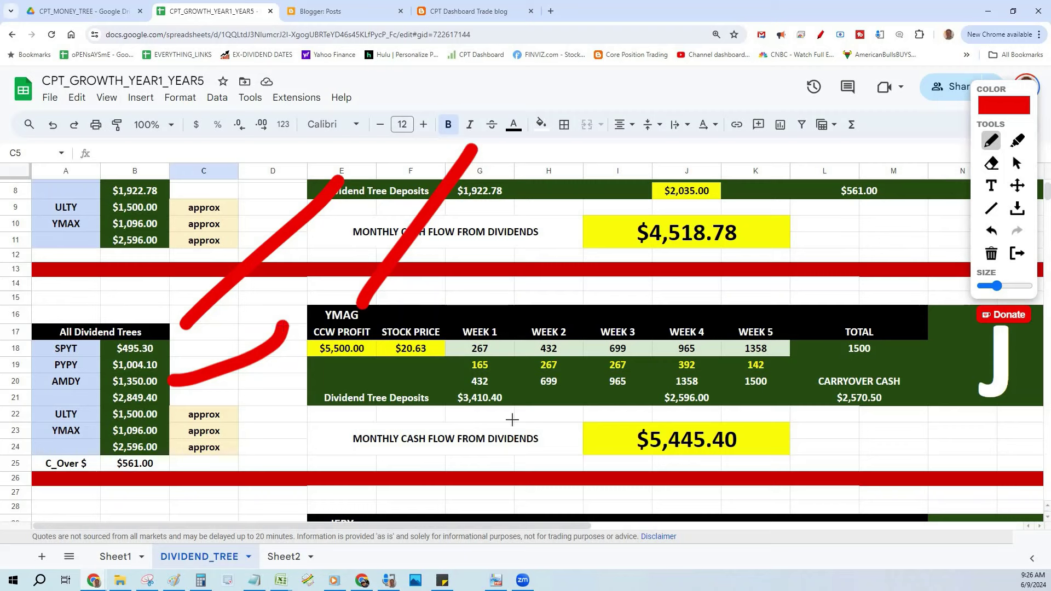
{"action": "left_click_drag", "start_coordinate": [432, 424], "coordinate": [518, 420]}
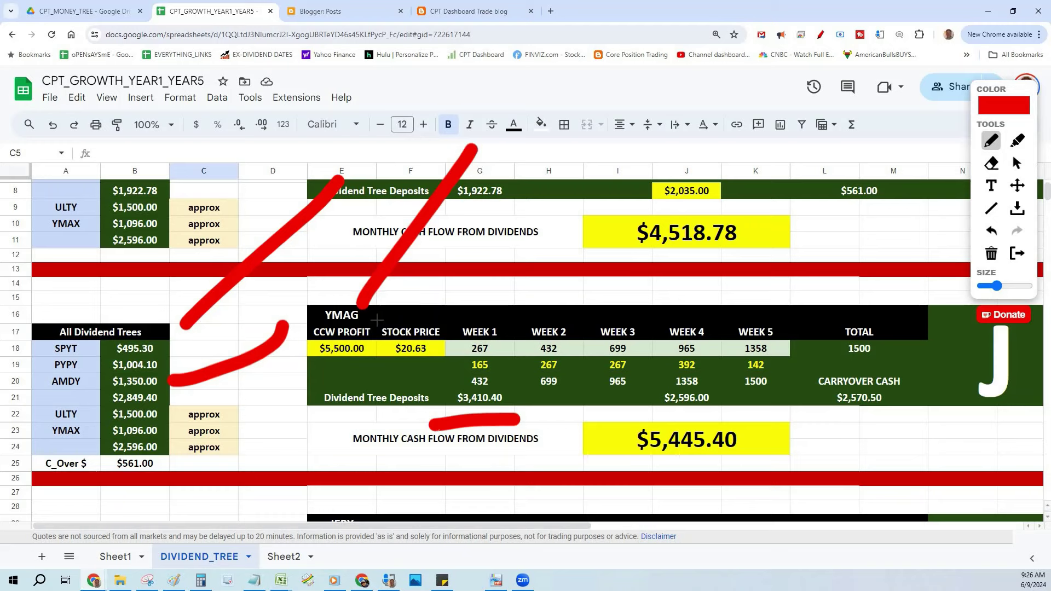
Draw three slanted red strokes pointing at YMAG's WEEK 1, WEEK 2 and WEEK 3 columns.
{"action": "left_click_drag", "start_coordinate": [557, 209], "coordinate": [496, 313]}
{"action": "left_click_drag", "start_coordinate": [632, 189], "coordinate": [554, 320]}
{"action": "left_click_drag", "start_coordinate": [669, 223], "coordinate": [631, 309]}
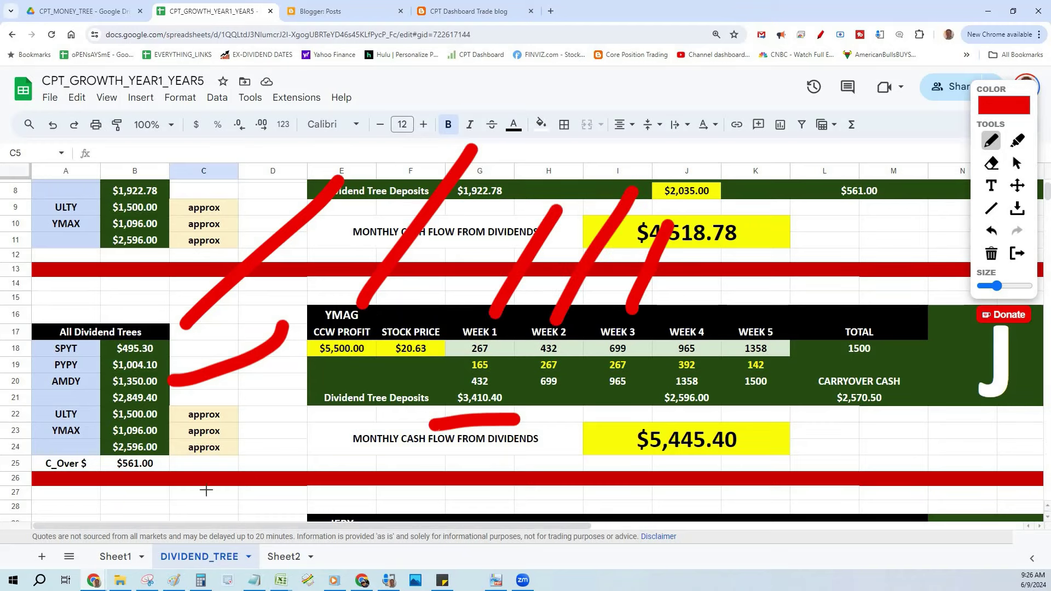
Circle the C_Over $ amount in red and draw a curved arrow from there to YMAG's WEEK 1 deposit.
{"action": "mouse_move", "coordinate": [187, 474]}
{"action": "left_mouse_down"}
{"action": "mouse_move", "coordinate": [176, 487]}
{"action": "mouse_move", "coordinate": [81, 465]}
{"action": "mouse_move", "coordinate": [197, 459]}
{"action": "mouse_move", "coordinate": [453, 408]}
{"action": "left_mouse_up"}
{"action": "left_click", "coordinate": [216, 435]}
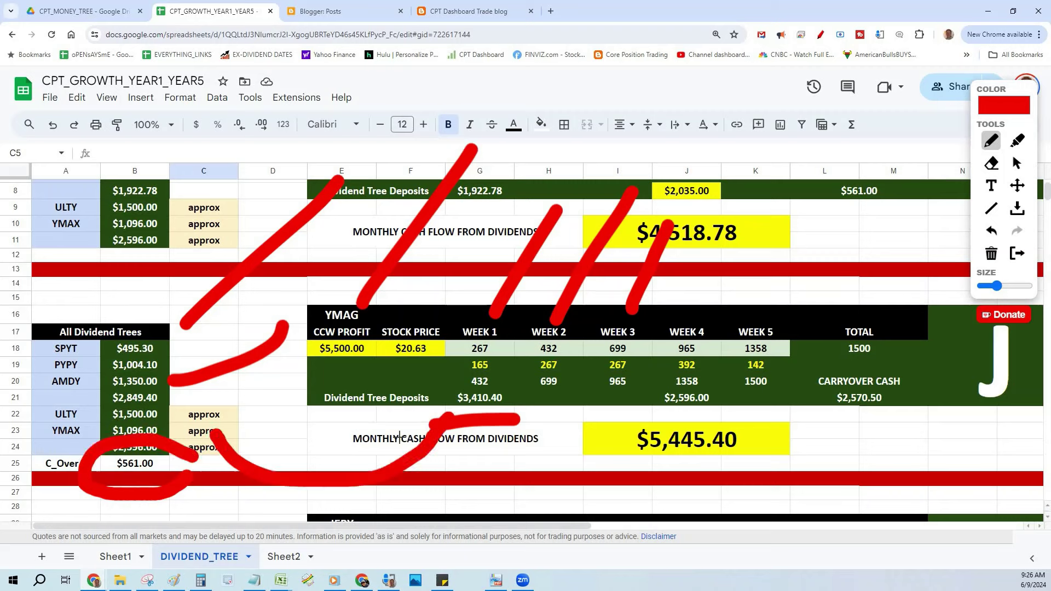
{"action": "mouse_move", "coordinate": [395, 438]}
{"action": "left_mouse_down"}
{"action": "mouse_move", "coordinate": [456, 407]}
{"action": "mouse_move", "coordinate": [451, 458]}
{"action": "left_mouse_up"}
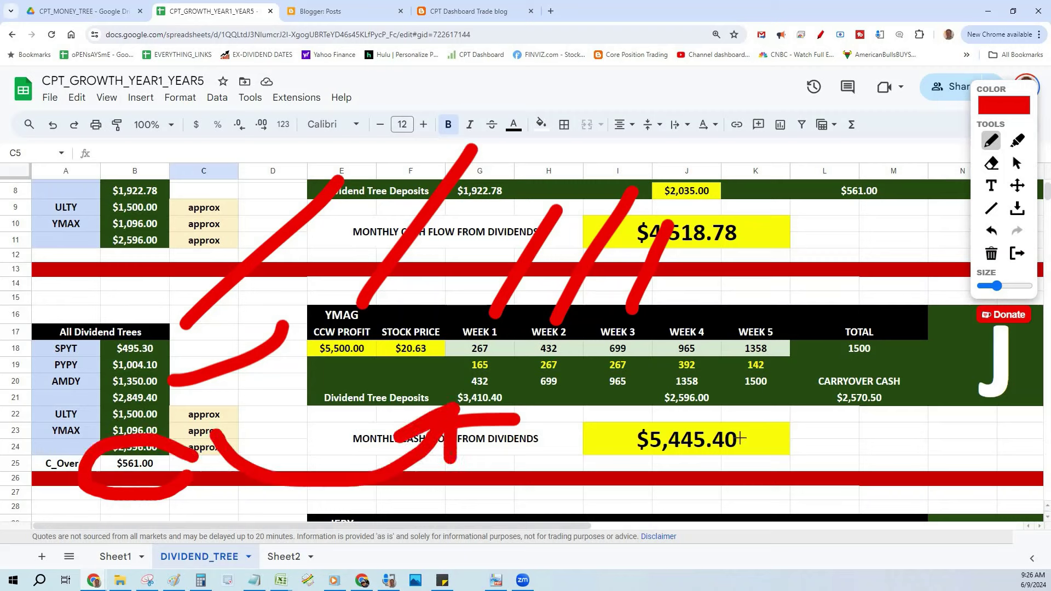
Link YMAG's WEEK 4 deposit to the ULTY and YMAX dividends with a red loop and arrow, then clear the markup and close the pen.
{"action": "mouse_move", "coordinate": [649, 420]}
{"action": "left_mouse_down"}
{"action": "mouse_move", "coordinate": [741, 413]}
{"action": "mouse_move", "coordinate": [123, 446]}
{"action": "mouse_move", "coordinate": [159, 506]}
{"action": "left_mouse_up"}
{"action": "left_click", "coordinate": [674, 410]}
{"action": "left_click_drag", "start_coordinate": [116, 432], "coordinate": [211, 419]}
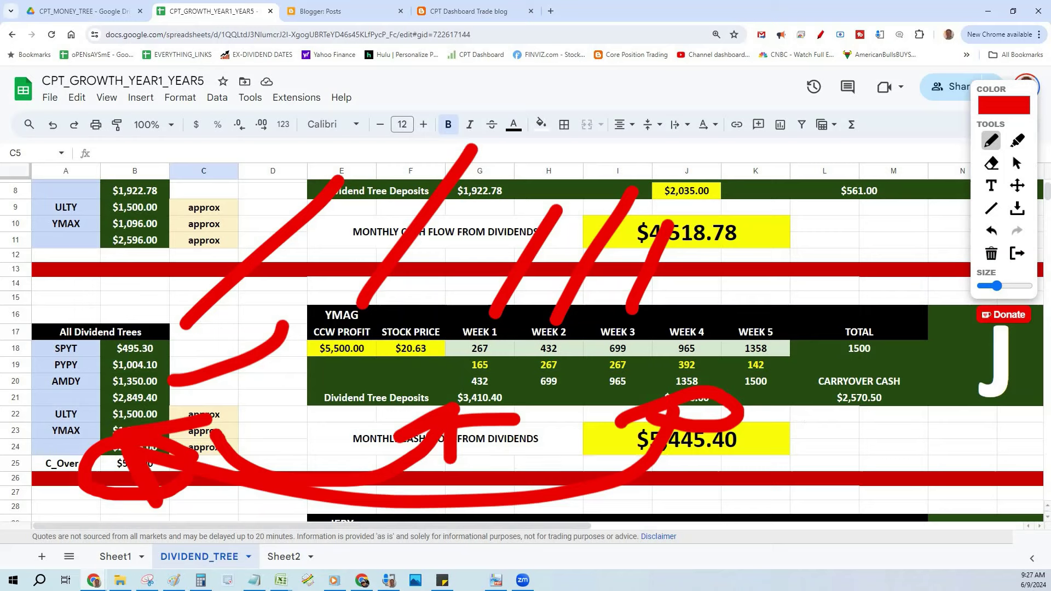
{"action": "left_click", "coordinate": [991, 253]}
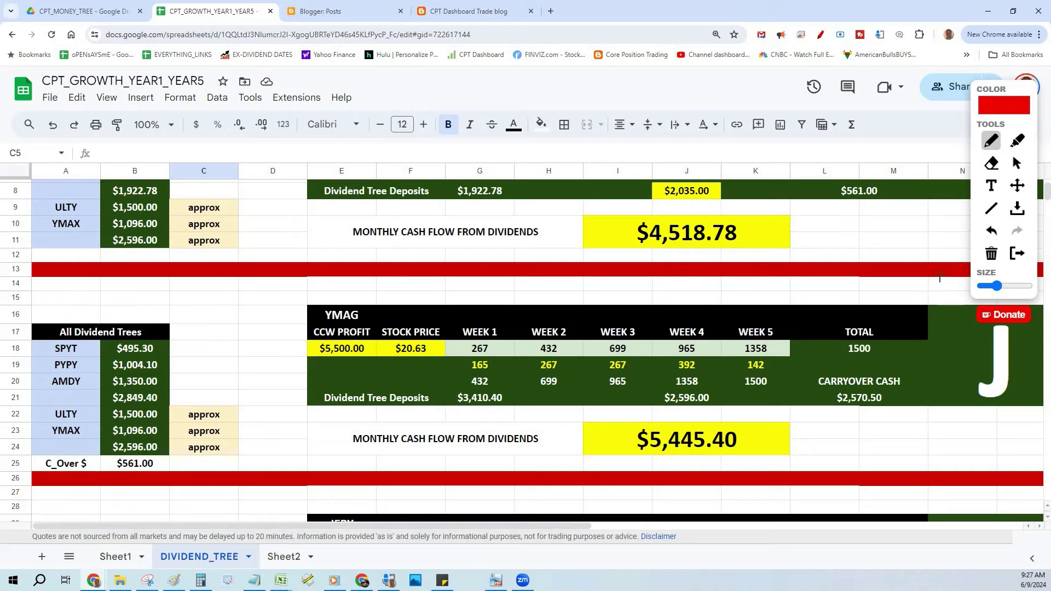
{"action": "key", "text": "Escape"}
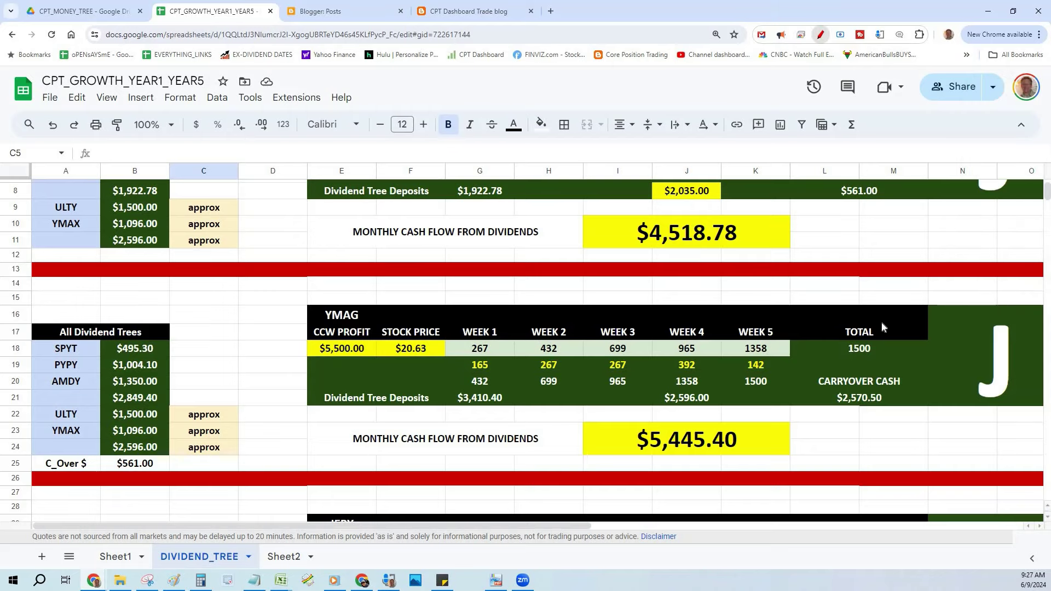
Restart the pen at the JEPY section and draw a thin red line to CCW PROFIT and a bracket beside its All Dividend Trees list.
{"action": "scroll", "coordinate": [882, 326], "scroll_direction": "down", "scroll_amount": 1}
{"action": "scroll", "coordinate": [882, 327], "scroll_direction": "down", "scroll_amount": 2}
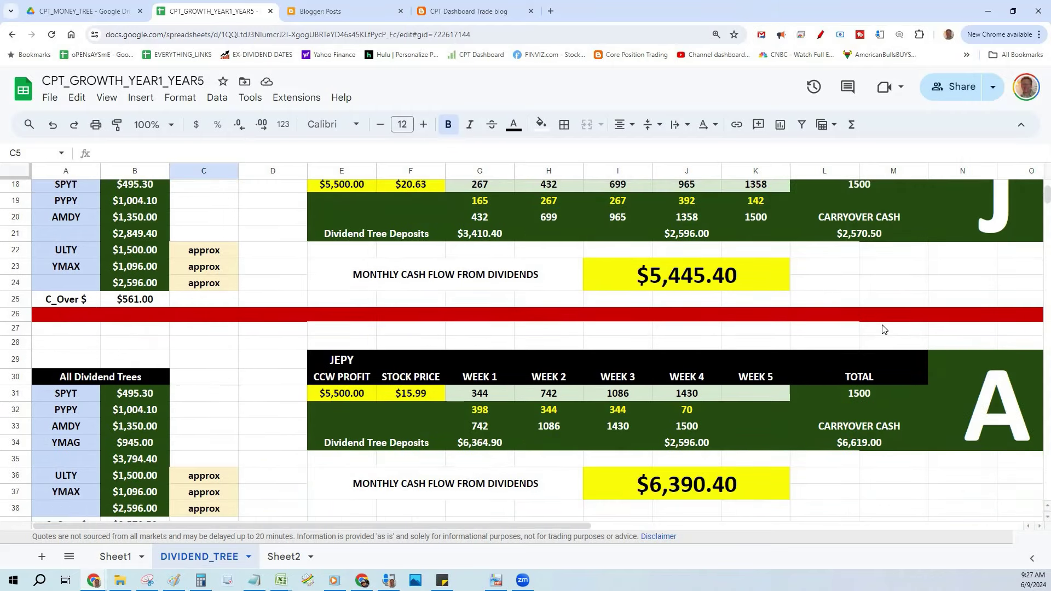
{"action": "left_click", "coordinate": [836, 36]}
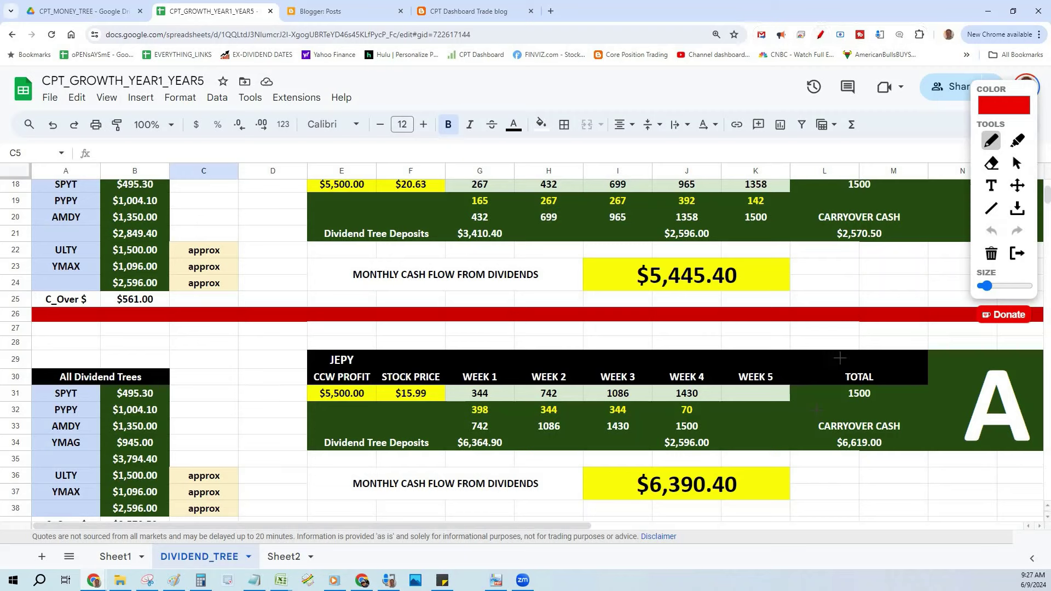
{"action": "left_click_drag", "start_coordinate": [453, 204], "coordinate": [357, 386]}
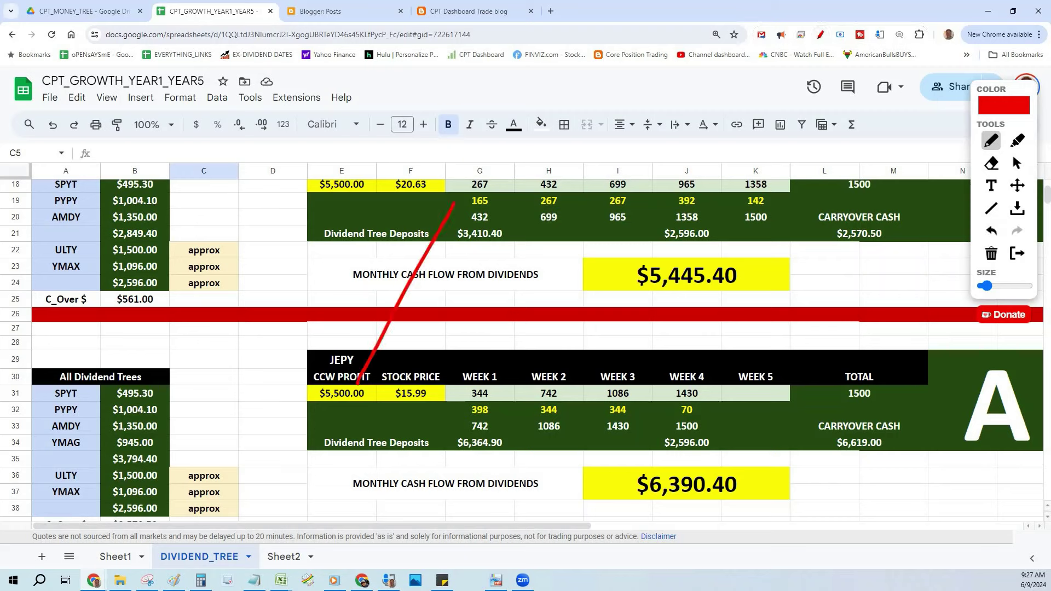
{"action": "mouse_move", "coordinate": [174, 359]}
{"action": "left_mouse_down"}
{"action": "mouse_move", "coordinate": [258, 357]}
{"action": "mouse_move", "coordinate": [264, 457]}
{"action": "left_mouse_up"}
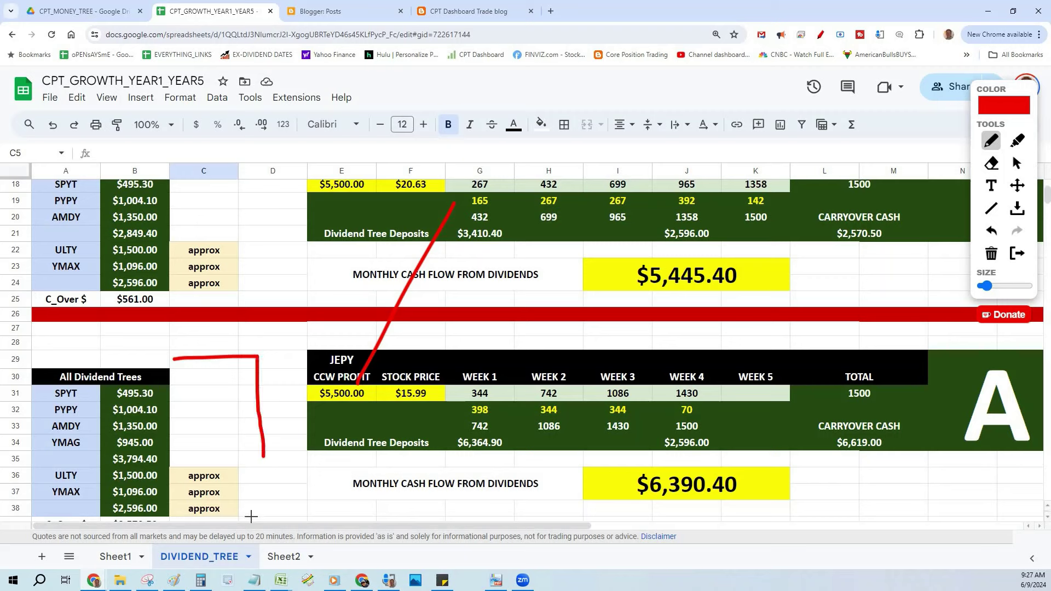
{"action": "left_click_drag", "start_coordinate": [251, 516], "coordinate": [205, 523]}
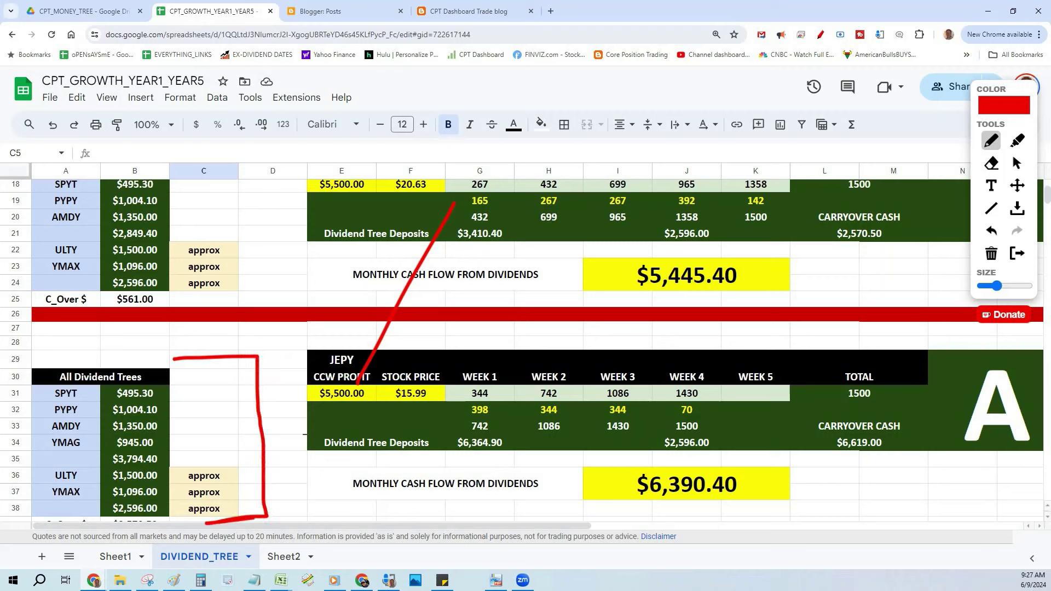
Mark JEPY's YMAG dividend, WEEK 1 deposit, WEEK 1 column and WEEK 4 total with thick red strokes, then clear them and close the pen.
{"action": "left_click_drag", "start_coordinate": [177, 441], "coordinate": [298, 353]}
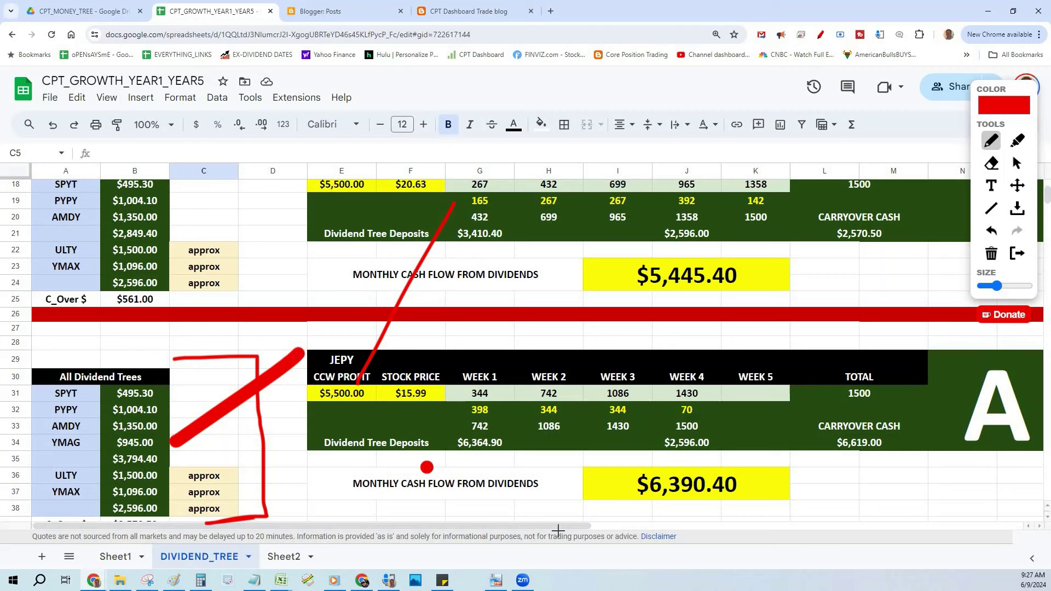
{"action": "left_click_drag", "start_coordinate": [423, 466], "coordinate": [599, 474]}
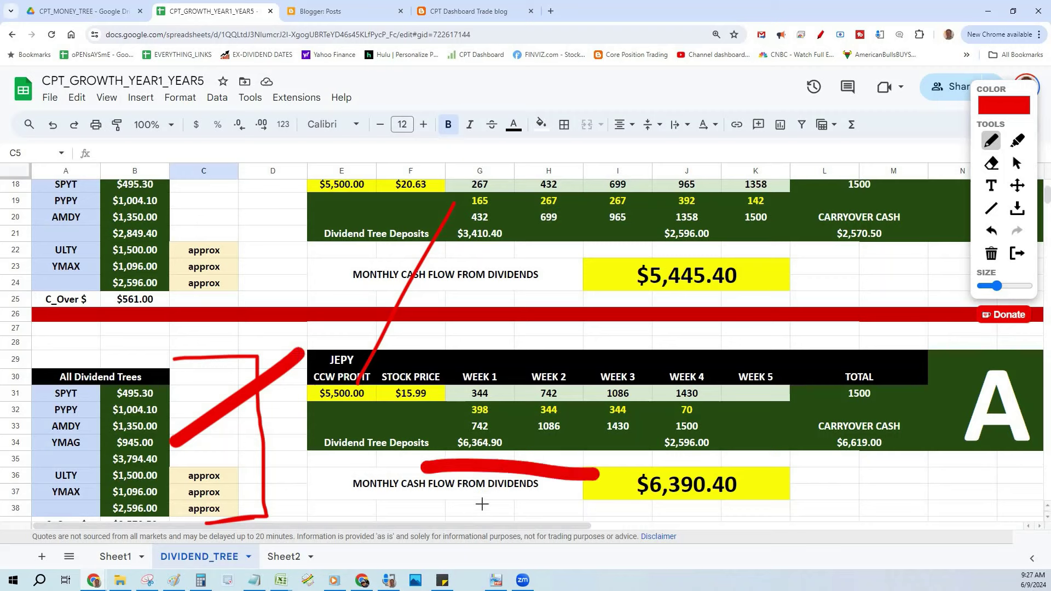
{"action": "left_click_drag", "start_coordinate": [481, 358], "coordinate": [481, 279]}
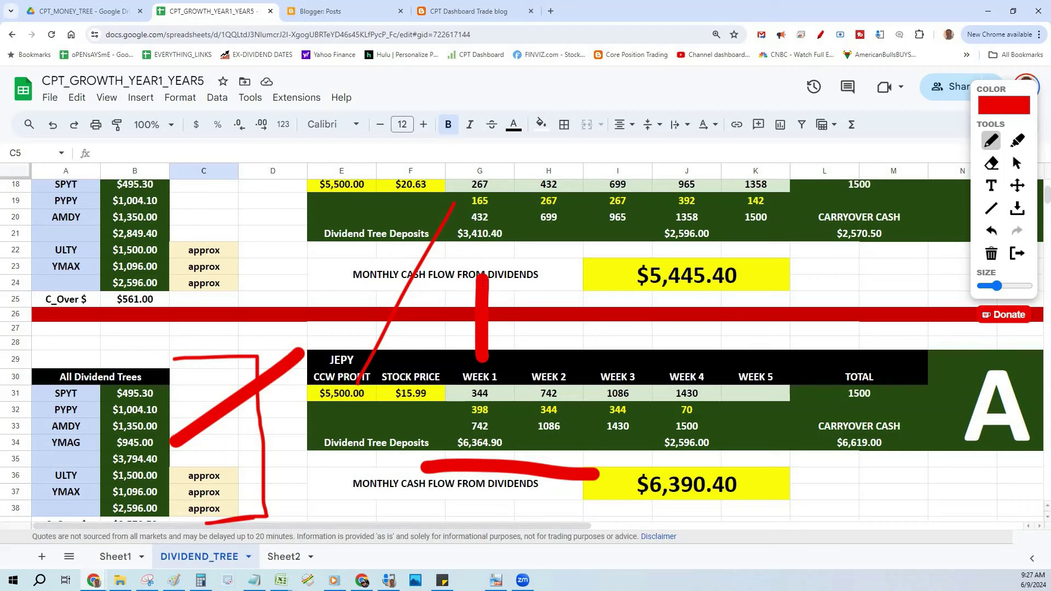
{"action": "left_click_drag", "start_coordinate": [706, 425], "coordinate": [773, 411]}
{"action": "left_click", "coordinate": [991, 252]}
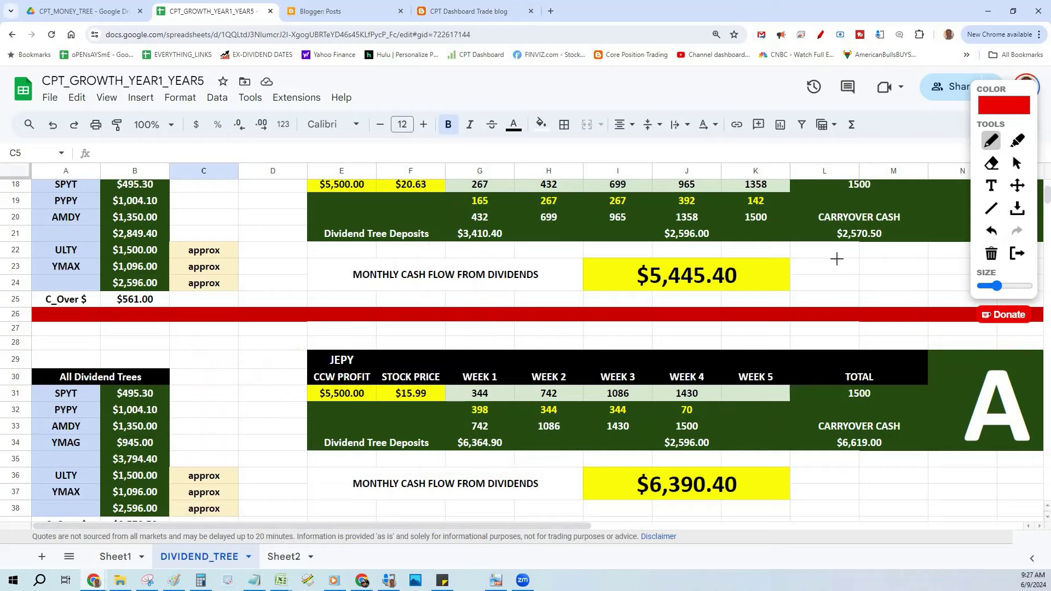
{"action": "left_click", "coordinate": [821, 35]}
Restart the pen and draw red strokes pointing at the AMDY and YMAG monthly cash flow amounts, then clear the markup.
{"action": "scroll", "coordinate": [947, 435], "scroll_direction": "up", "scroll_amount": 5}
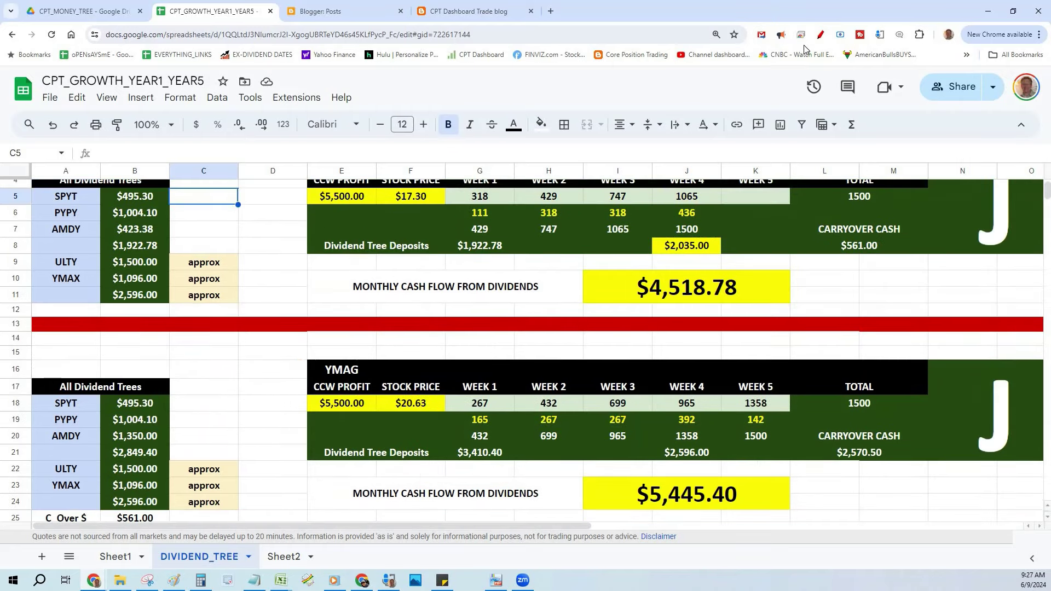
{"action": "left_click", "coordinate": [820, 35]}
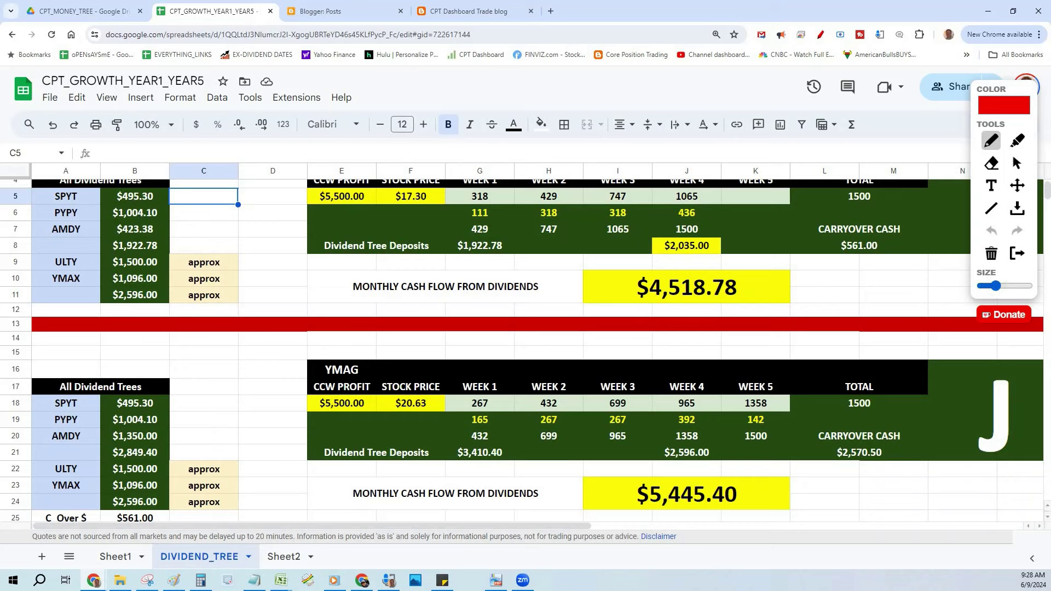
{"action": "left_click_drag", "start_coordinate": [796, 281], "coordinate": [875, 204]}
{"action": "left_click_drag", "start_coordinate": [802, 482], "coordinate": [911, 359]}
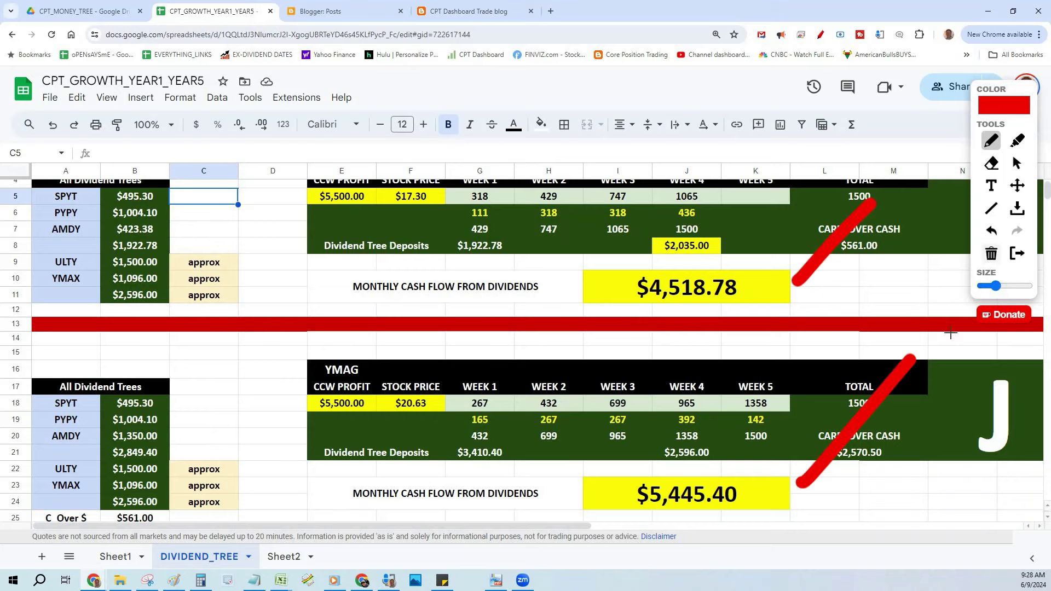
{"action": "left_click", "coordinate": [991, 253]}
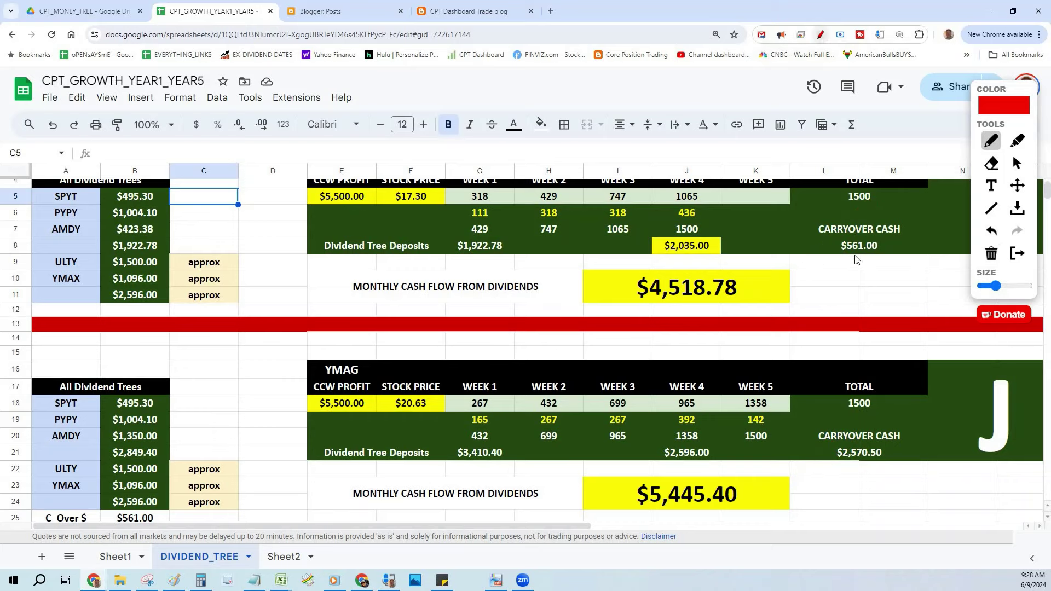
Select the AMZY section's All Dividend Trees heading, draw a thick red pen stroke down toward AMZY's CCW PROFIT, then close the pen.
{"action": "key", "text": "Escape"}
{"action": "scroll", "coordinate": [854, 279], "scroll_direction": "down", "scroll_amount": 7}
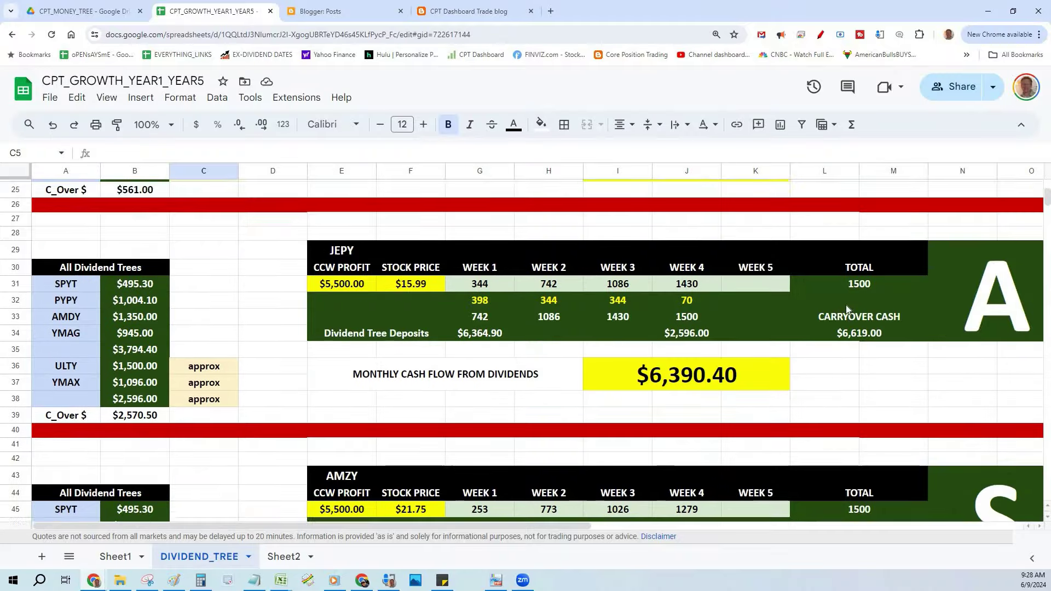
{"action": "scroll", "coordinate": [845, 307], "scroll_direction": "down", "scroll_amount": 5}
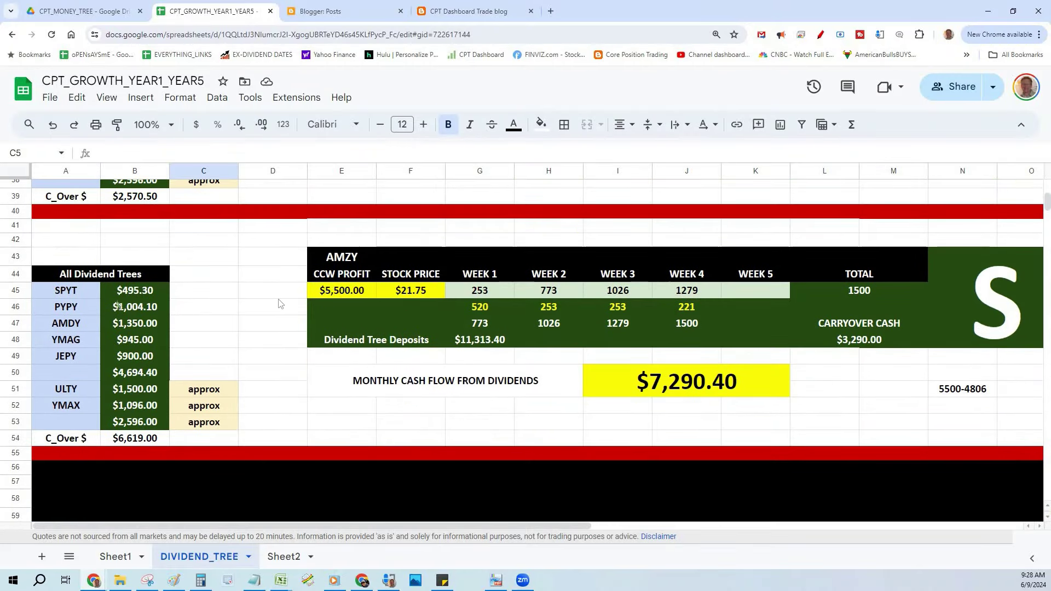
{"action": "left_click", "coordinate": [87, 278]}
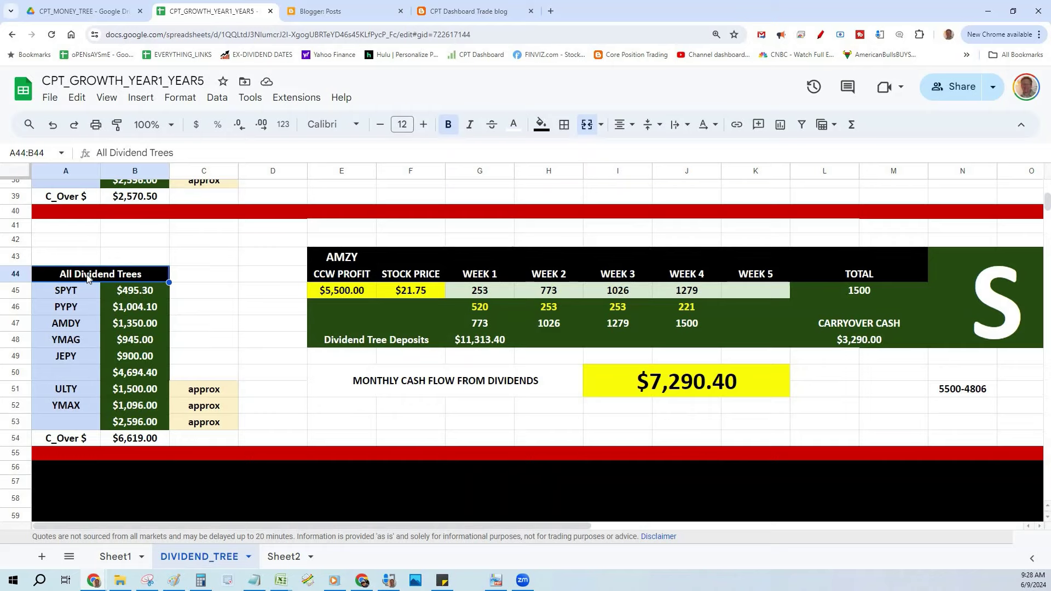
{"action": "key", "text": "alt+d"}
{"action": "left_click_drag", "start_coordinate": [334, 224], "coordinate": [439, 69]}
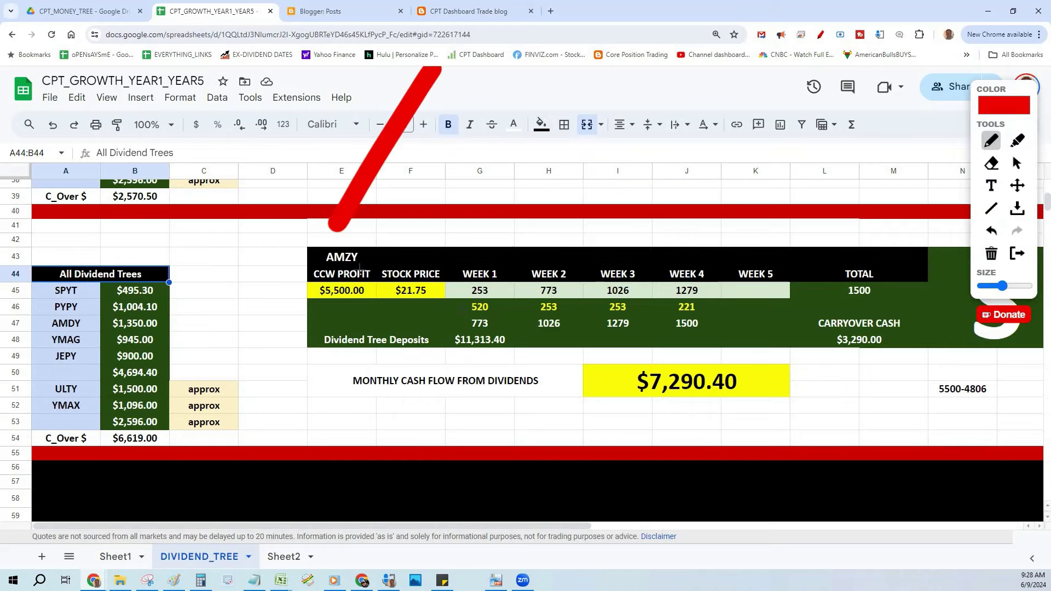
{"action": "key", "text": "alt+d"}
Review the monthly cash flow from dividends across the AMDY, YMAG, JEPY and AMZY sections in order.
{"action": "scroll", "coordinate": [905, 363], "scroll_direction": "up", "scroll_amount": 8}
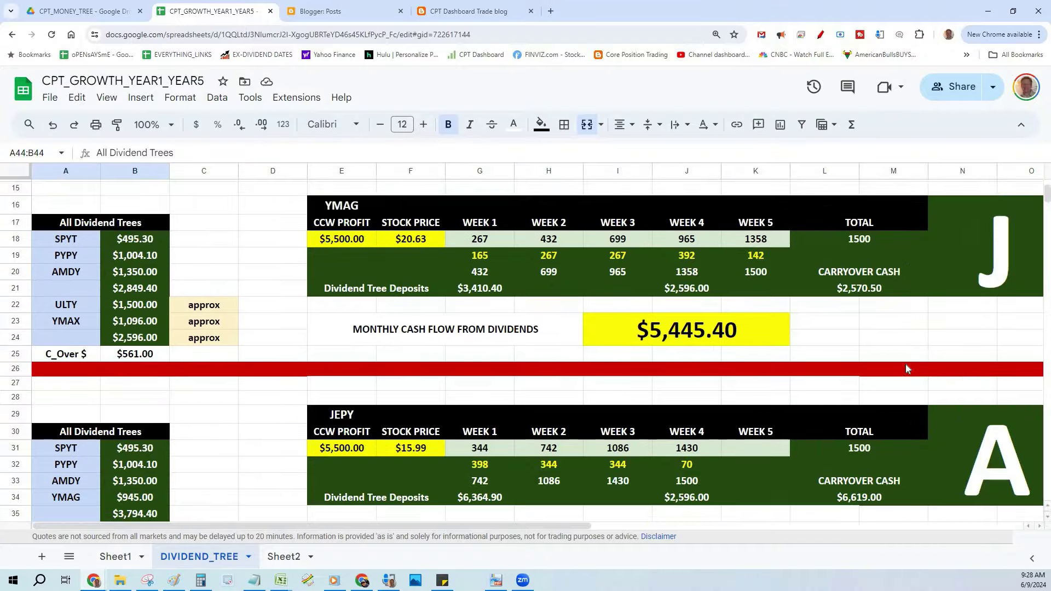
{"action": "scroll", "coordinate": [905, 368], "scroll_direction": "up", "scroll_amount": 5}
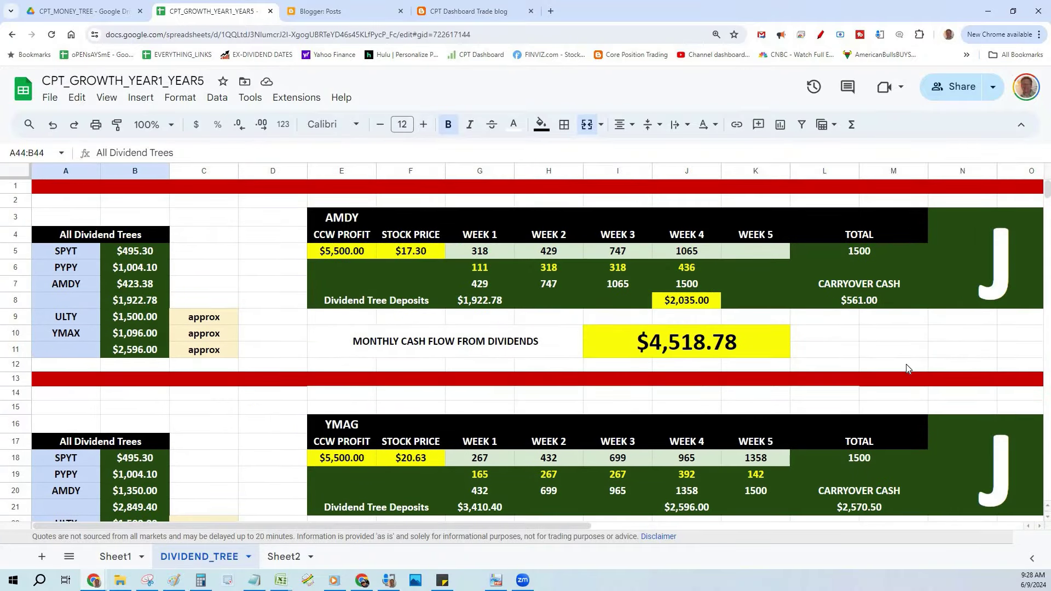
{"action": "scroll", "coordinate": [907, 367], "scroll_direction": "down", "scroll_amount": 2}
{"action": "scroll", "coordinate": [906, 368], "scroll_direction": "down", "scroll_amount": 2}
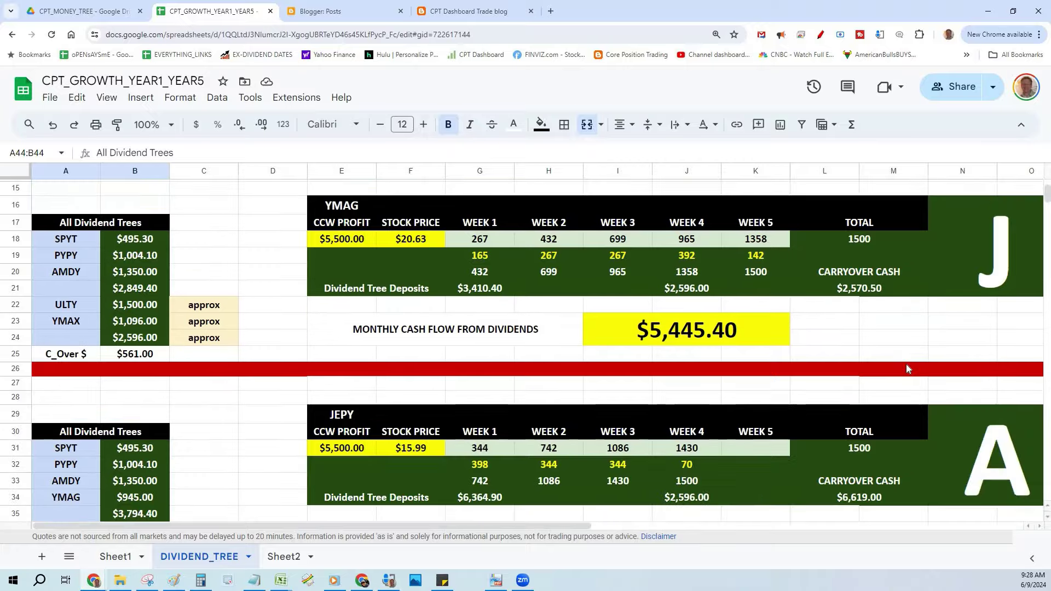
{"action": "scroll", "coordinate": [906, 368], "scroll_direction": "down", "scroll_amount": 1}
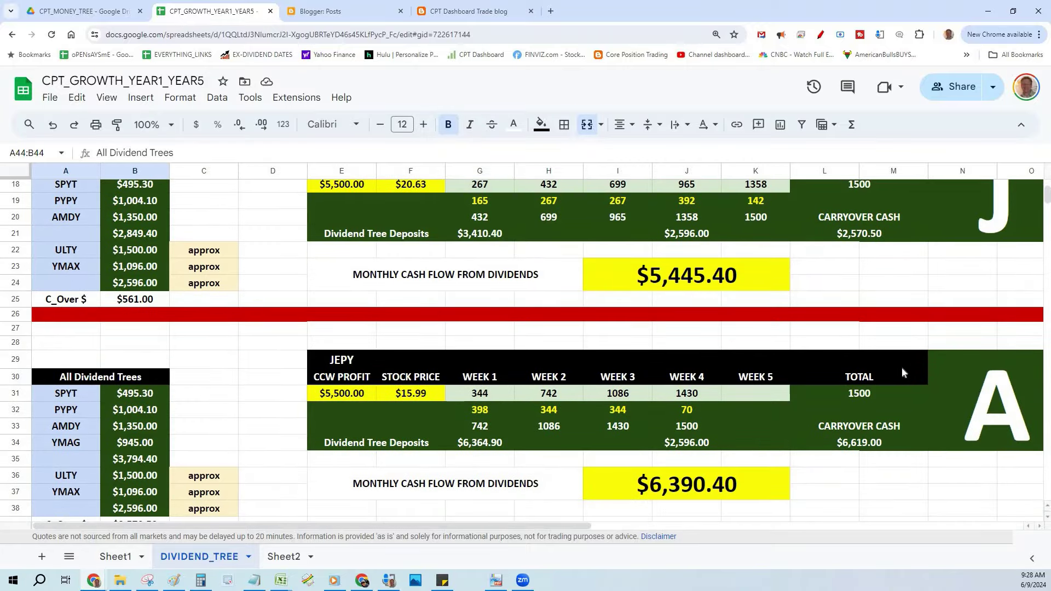
{"action": "scroll", "coordinate": [901, 370], "scroll_direction": "down", "scroll_amount": 4}
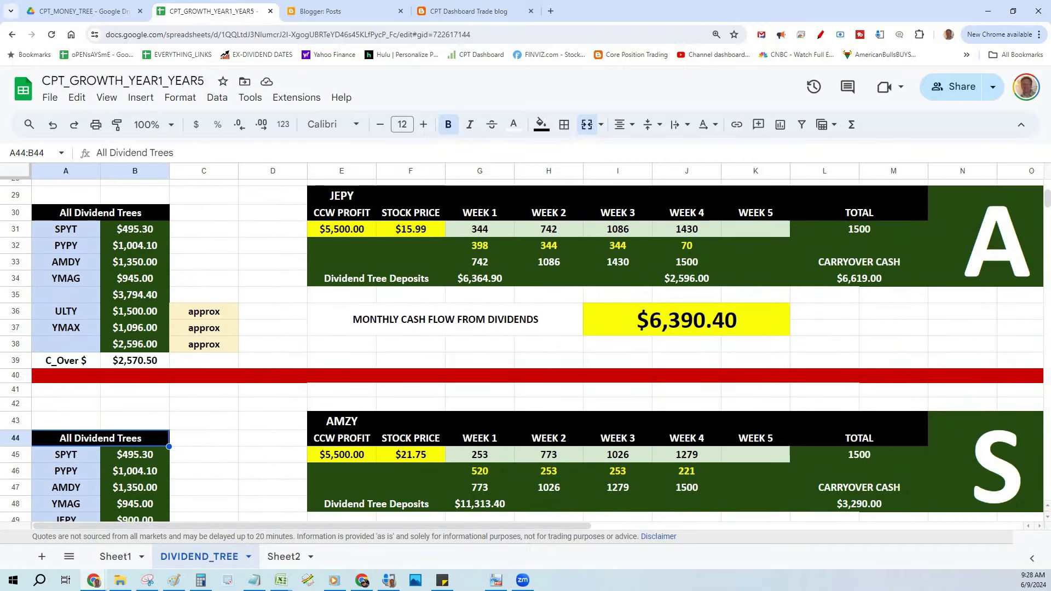
{"action": "scroll", "coordinate": [901, 369], "scroll_direction": "down", "scroll_amount": 1}
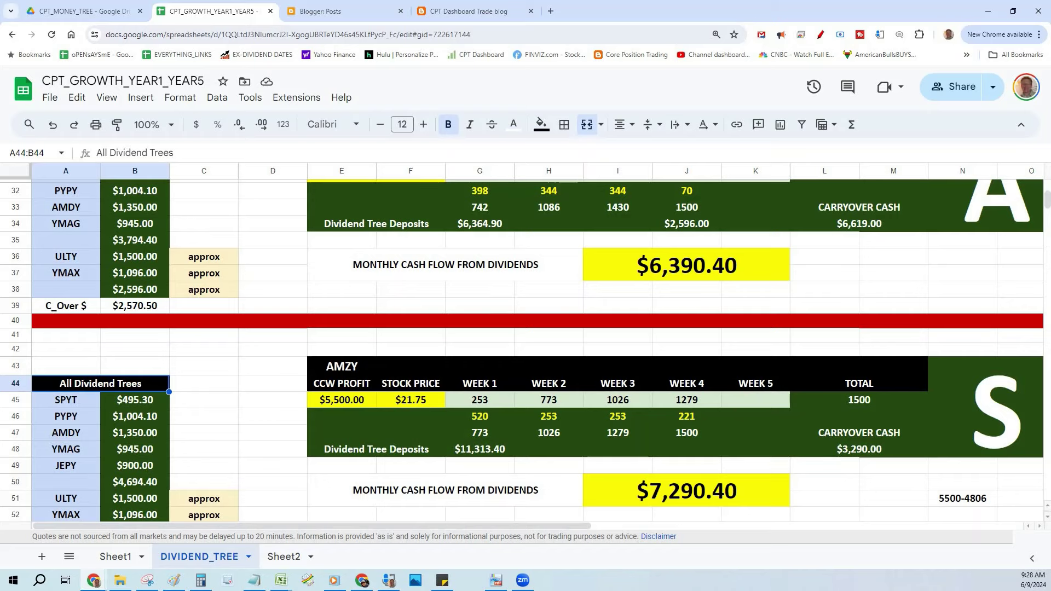
{"action": "scroll", "coordinate": [741, 402], "scroll_direction": "down", "scroll_amount": 1}
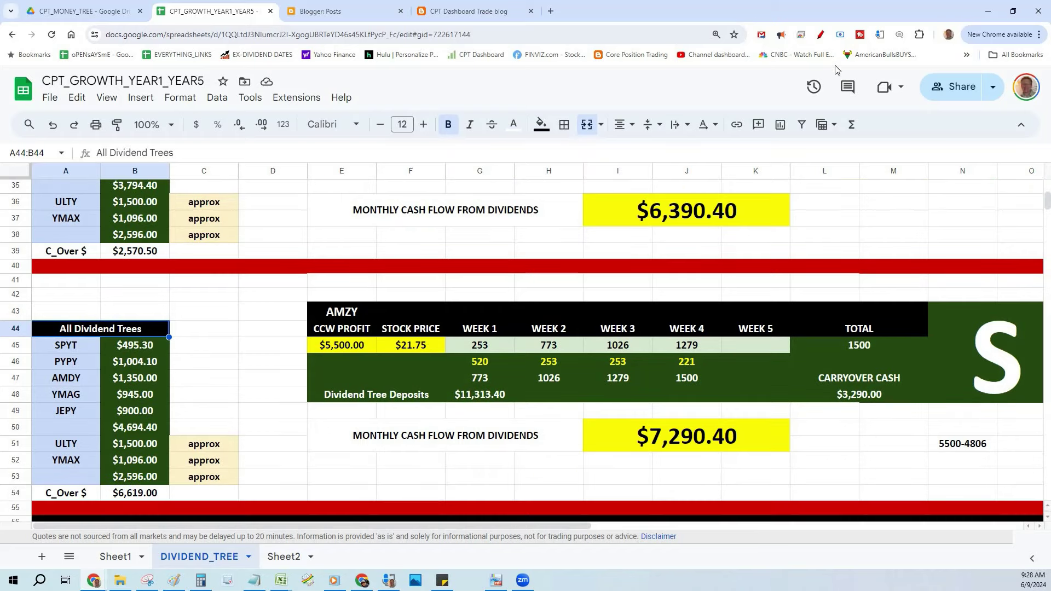
Restart the red annotation pen with the AMZY section in view.
{"action": "left_click", "coordinate": [821, 35]}
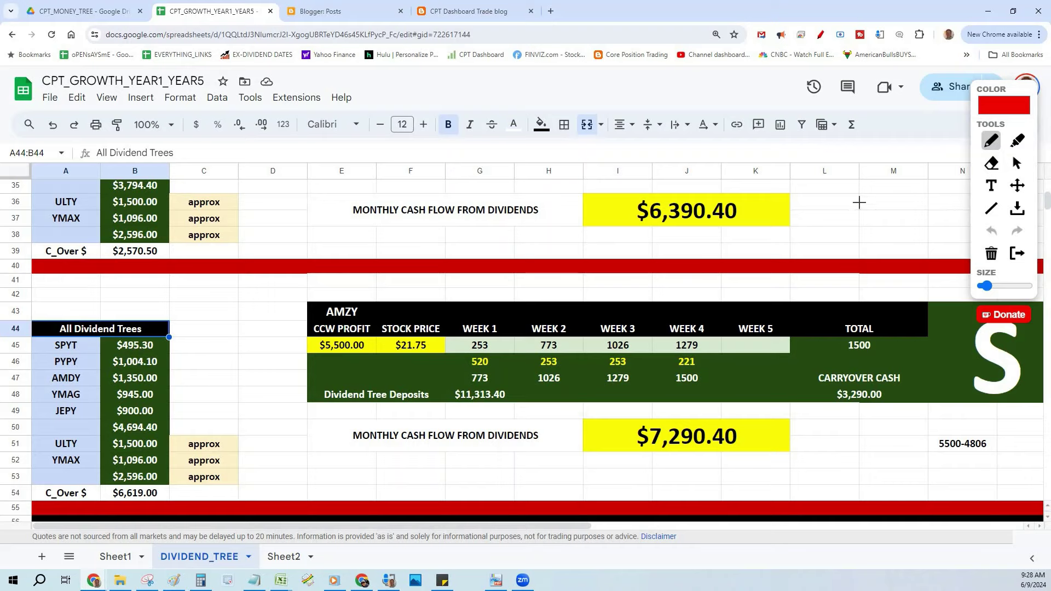